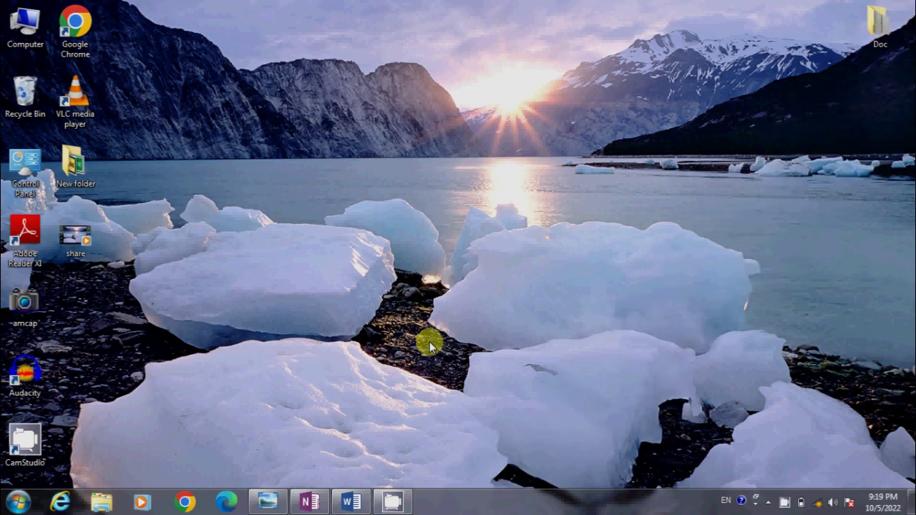
- Launch OneNote 2013 from the Start menu's Microsoft Office 2013 program folder
{"action": "left_click", "coordinate": [19, 503]}
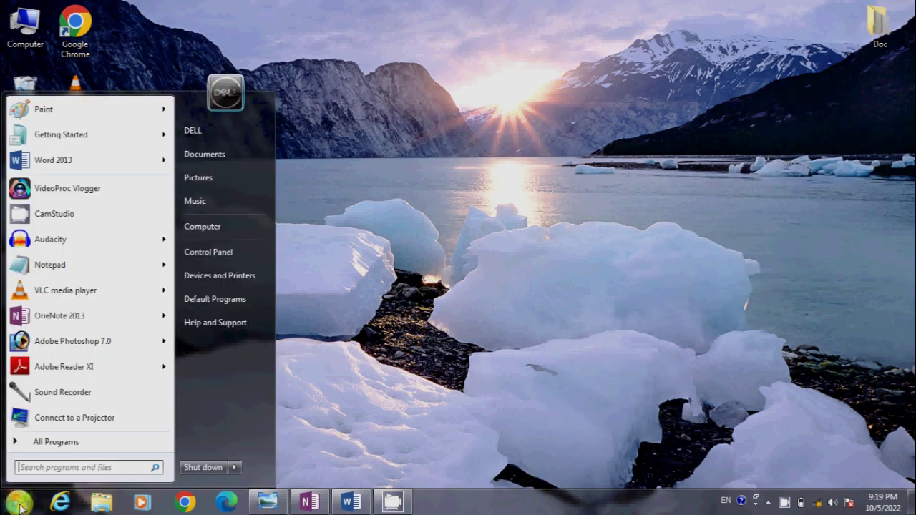
{"action": "left_click", "coordinate": [53, 443]}
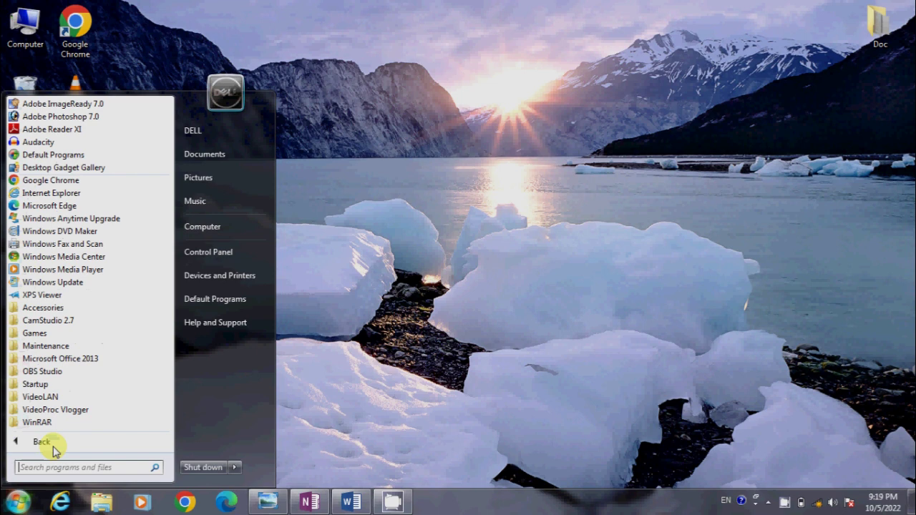
{"action": "left_click", "coordinate": [68, 360]}
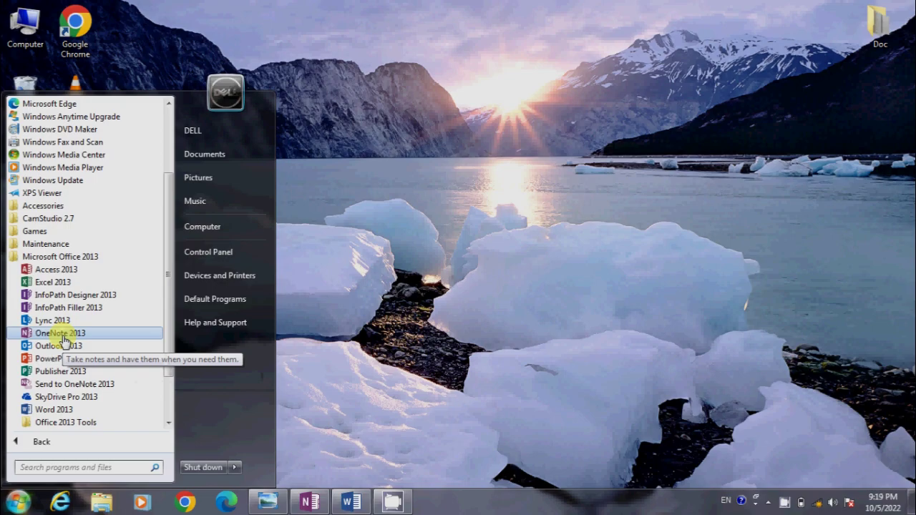
{"action": "left_click", "coordinate": [63, 335]}
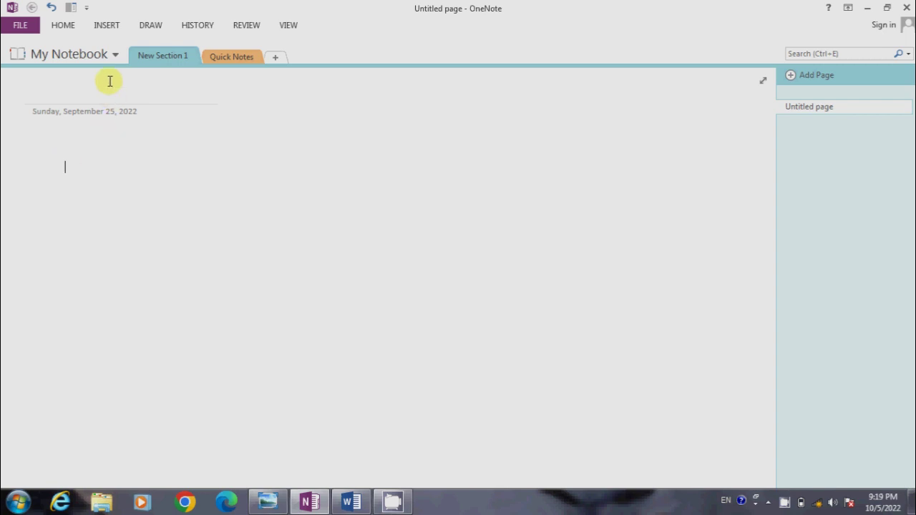
{"action": "left_click", "coordinate": [108, 27]}
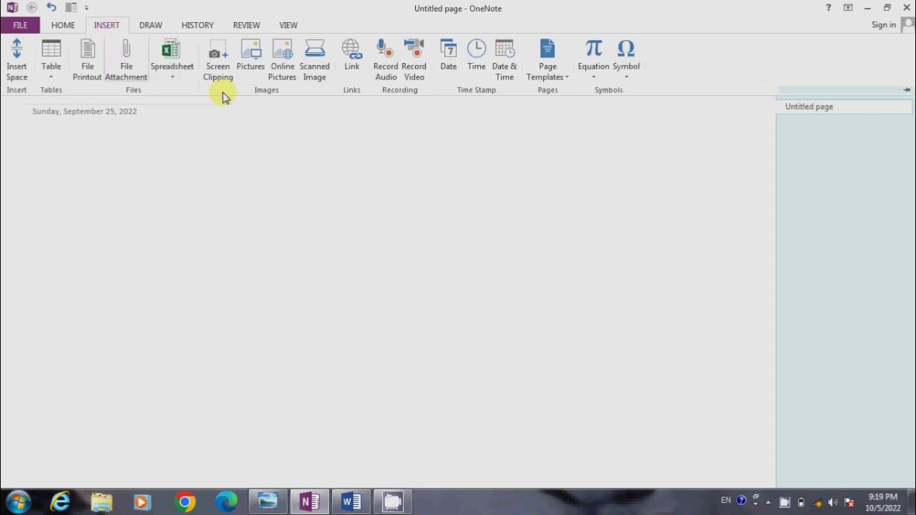
{"action": "left_click", "coordinate": [255, 63]}
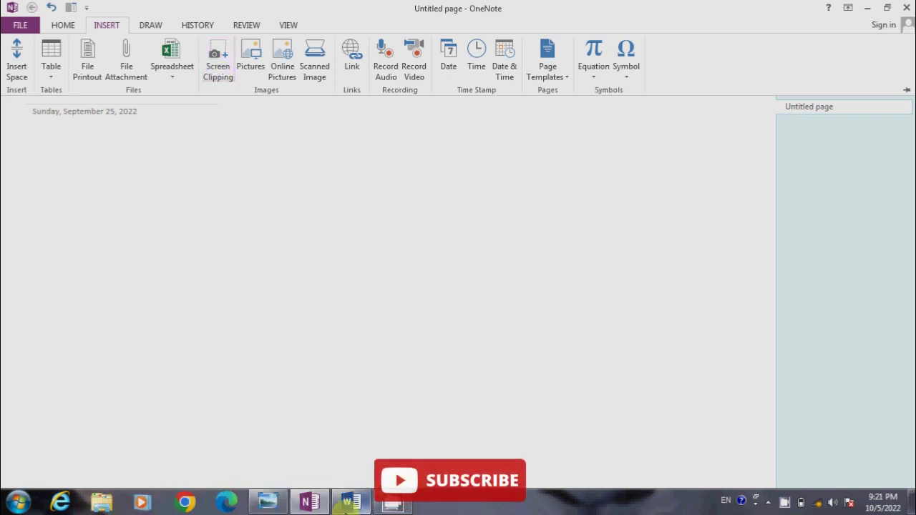
{"action": "left_click", "coordinate": [268, 502]}
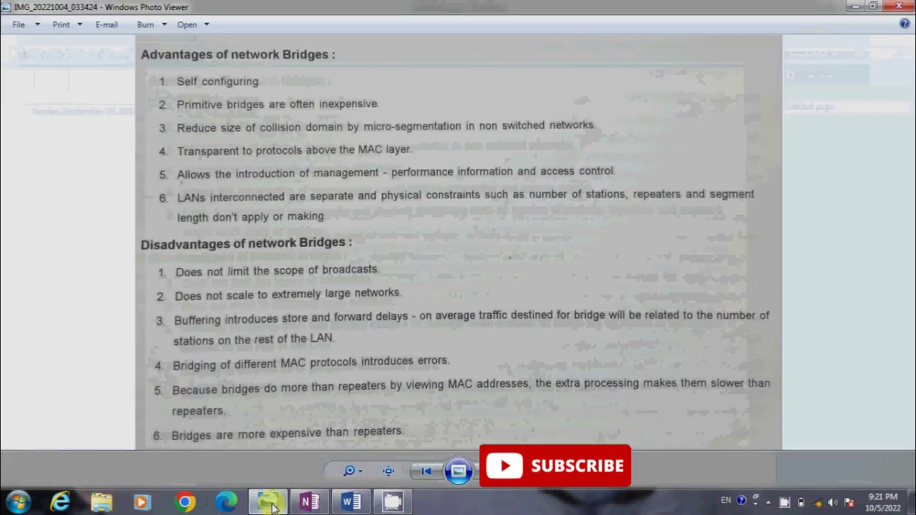
{"action": "mouse_move", "coordinate": [309, 501]}
{"action": "left_click", "coordinate": [307, 461]}
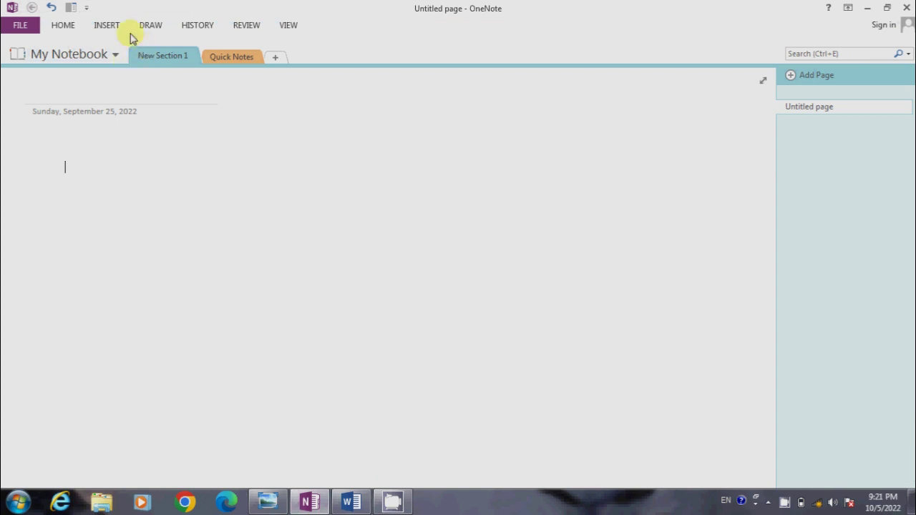
- Take a Screen Clipping of the photo's bridge advantages list onto the OneNote page
{"action": "left_click", "coordinate": [107, 25]}
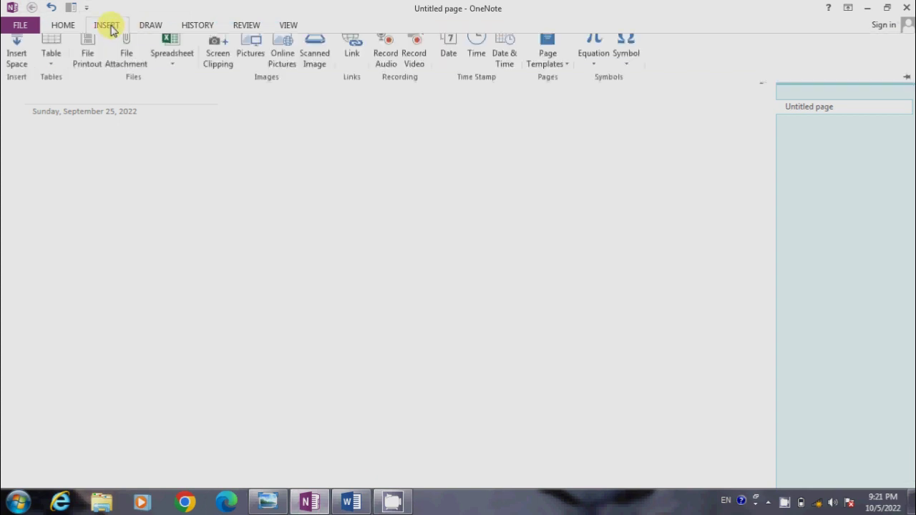
{"action": "left_click", "coordinate": [219, 70]}
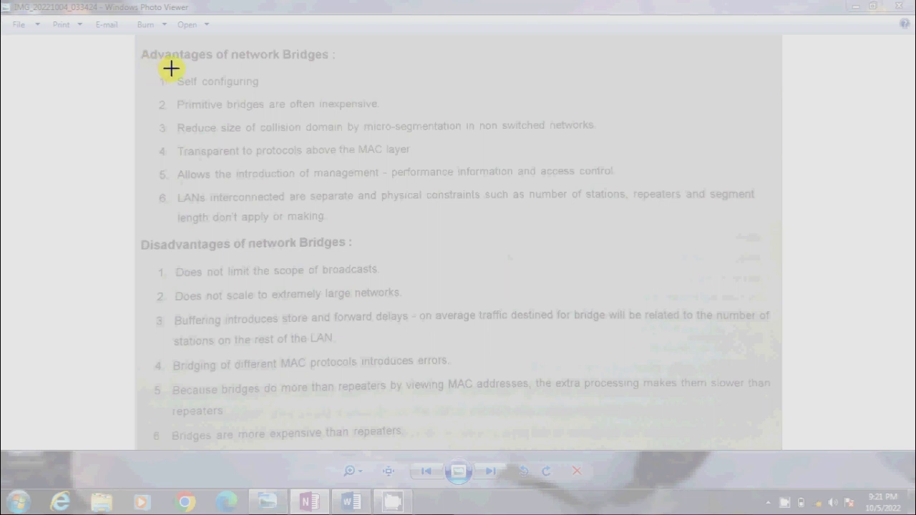
{"action": "mouse_move", "coordinate": [170, 68]}
{"action": "left_mouse_down"}
{"action": "mouse_move", "coordinate": [569, 228]}
{"action": "mouse_move", "coordinate": [722, 215]}
{"action": "mouse_move", "coordinate": [759, 236]}
{"action": "mouse_move", "coordinate": [628, 241]}
{"action": "mouse_move", "coordinate": [628, 233]}
{"action": "left_mouse_up"}
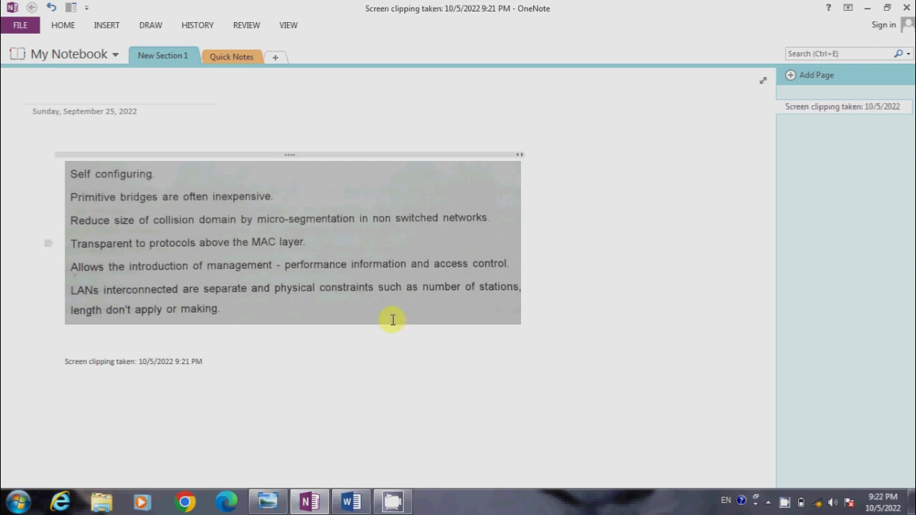
- Copy Text from Picture on the clipping and bring up paste choices on the blank area below
{"action": "left_click", "coordinate": [305, 249]}
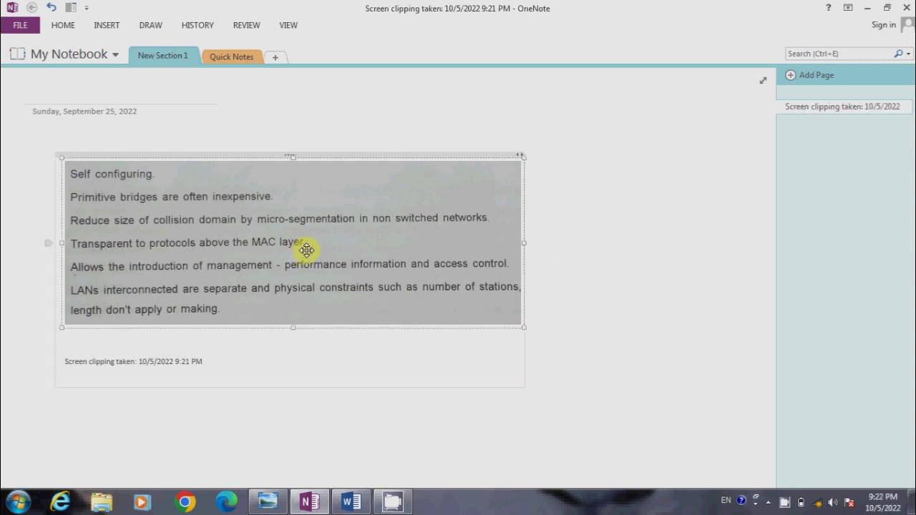
{"action": "right_click", "coordinate": [306, 250]}
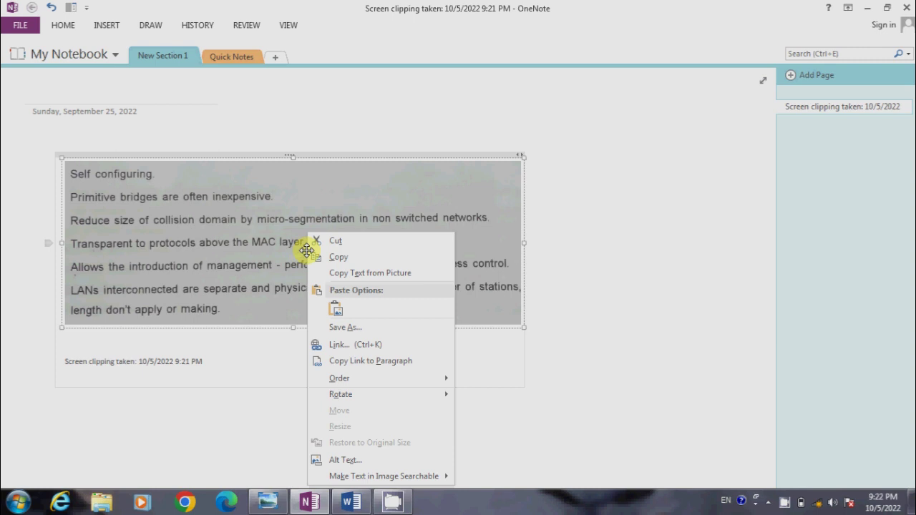
{"action": "left_click", "coordinate": [368, 275]}
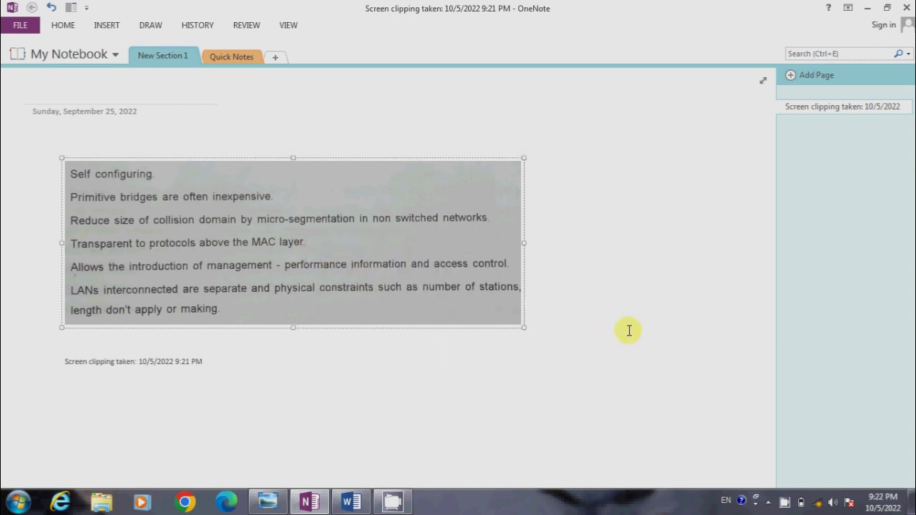
{"action": "left_click", "coordinate": [94, 417]}
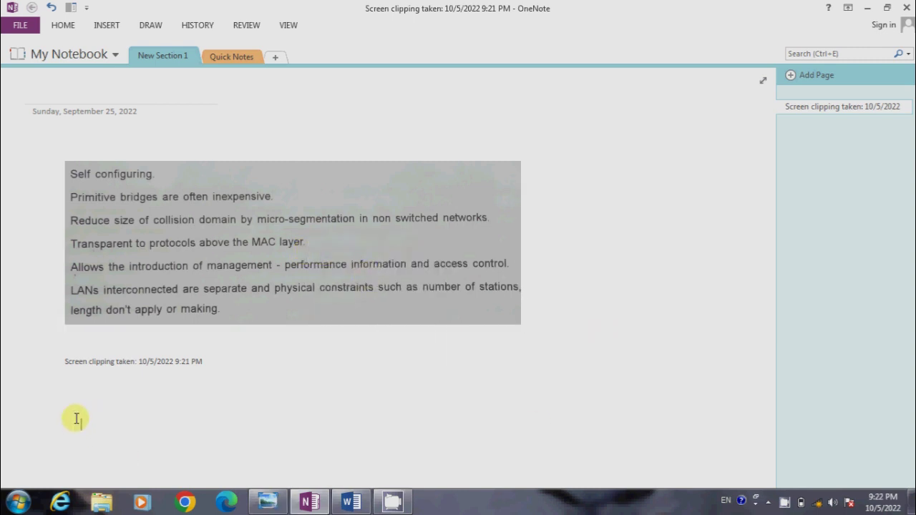
{"action": "right_click", "coordinate": [87, 423]}
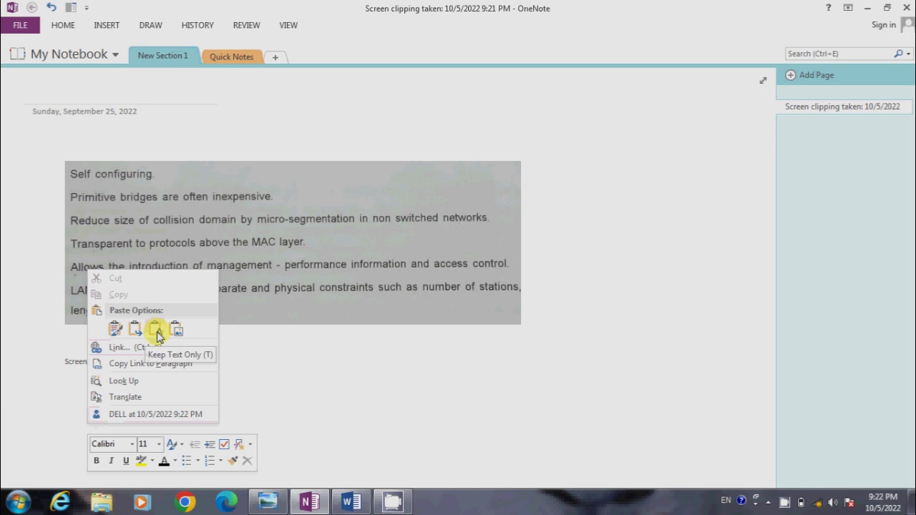
- Paste as Keep Text Only, ignore flags on 'non switched' and 'Self configuring', then select the lines
{"action": "left_click", "coordinate": [158, 333]}
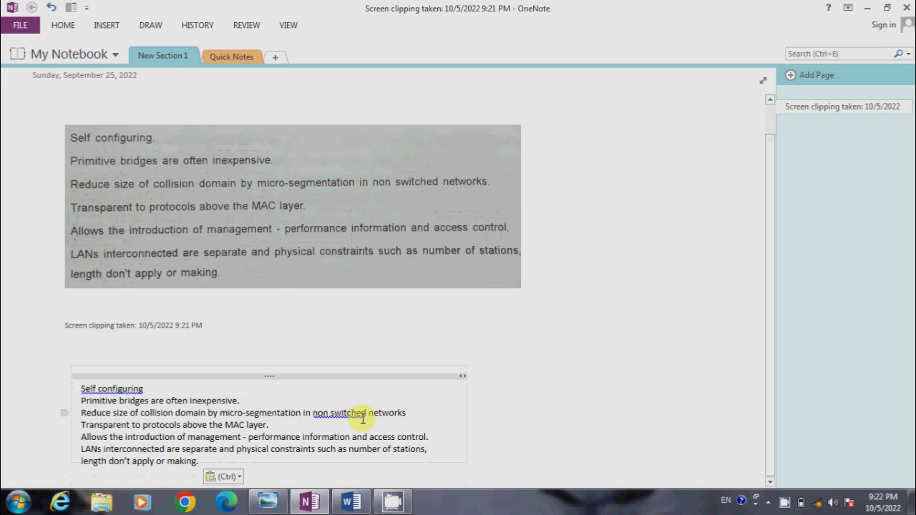
{"action": "mouse_move", "coordinate": [359, 418]}
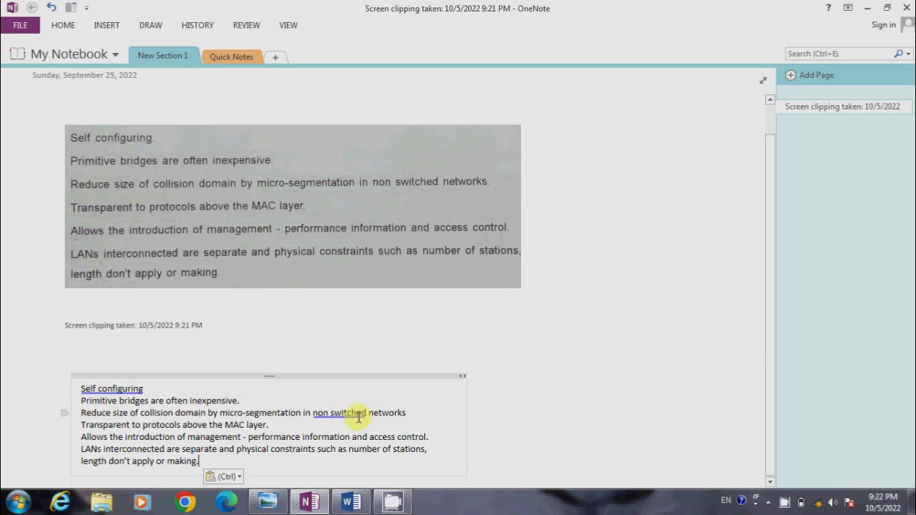
{"action": "right_click", "coordinate": [358, 415]}
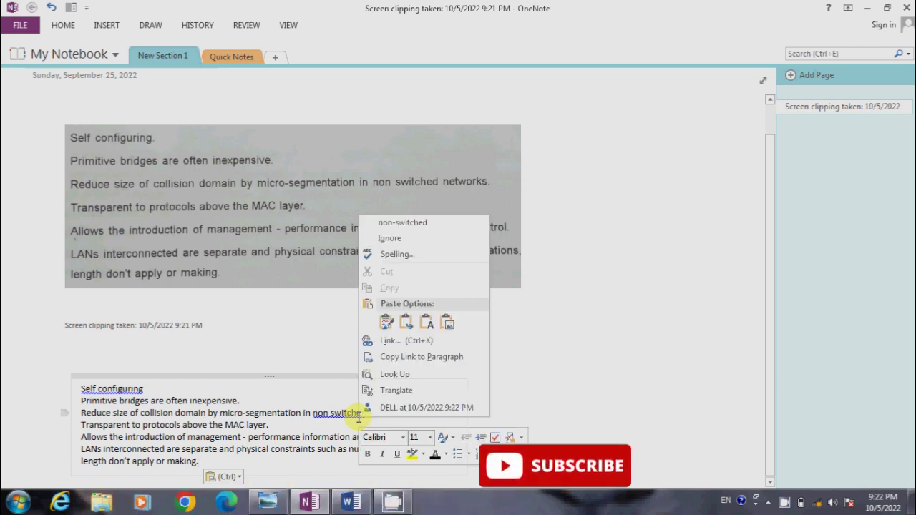
{"action": "left_click", "coordinate": [389, 238]}
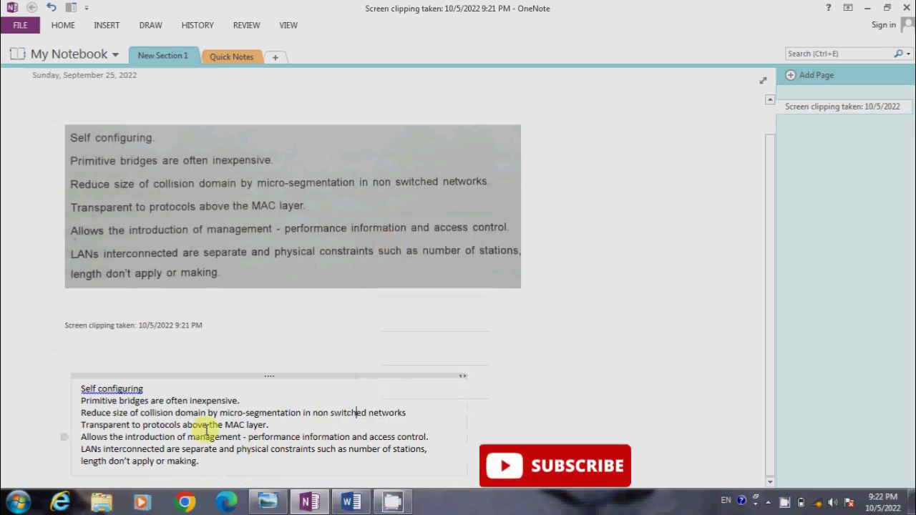
{"action": "right_click", "coordinate": [131, 390]}
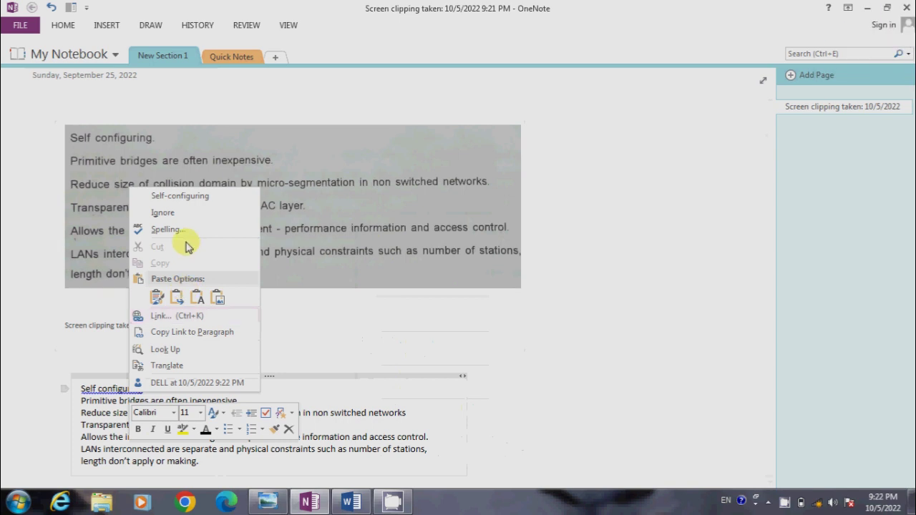
{"action": "left_click", "coordinate": [168, 212]}
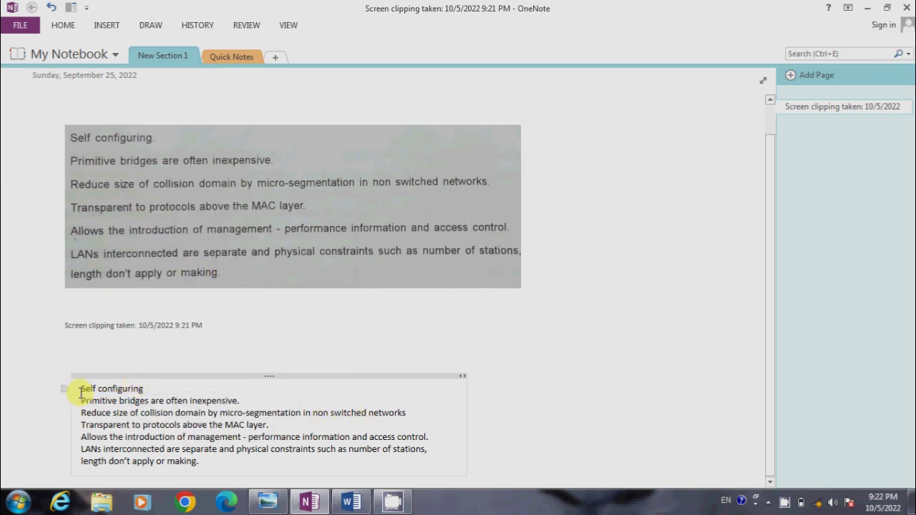
{"action": "left_click_drag", "start_coordinate": [81, 392], "coordinate": [215, 474]}
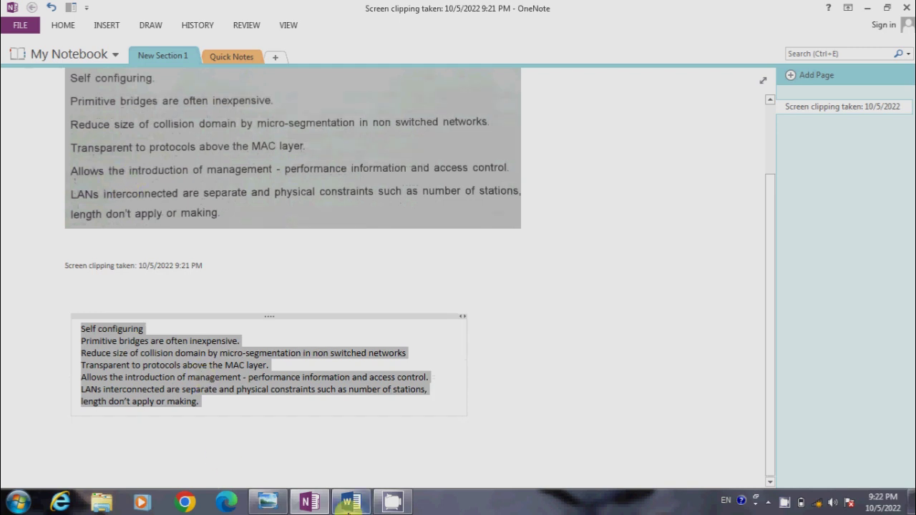
- Paste the copied bridge advantages into the blank Word document and select them
{"action": "left_click", "coordinate": [348, 503]}
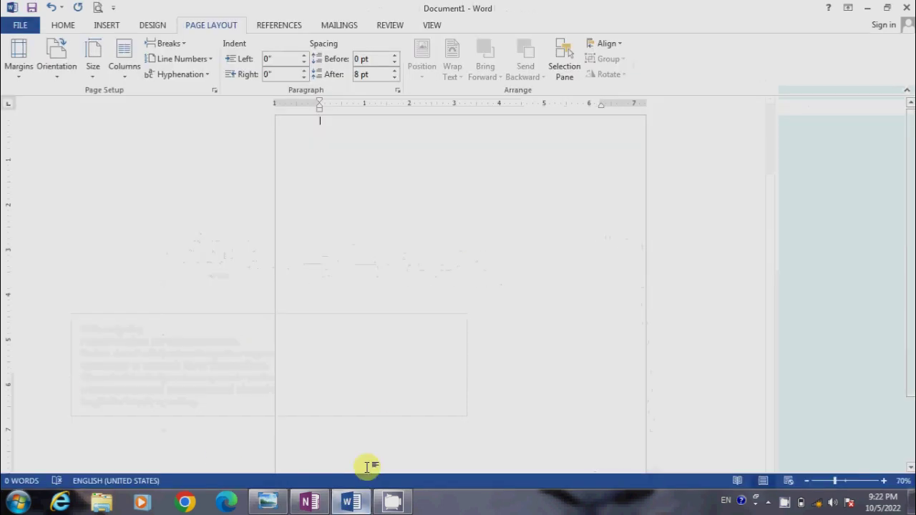
{"action": "key", "text": "ctrl+v"}
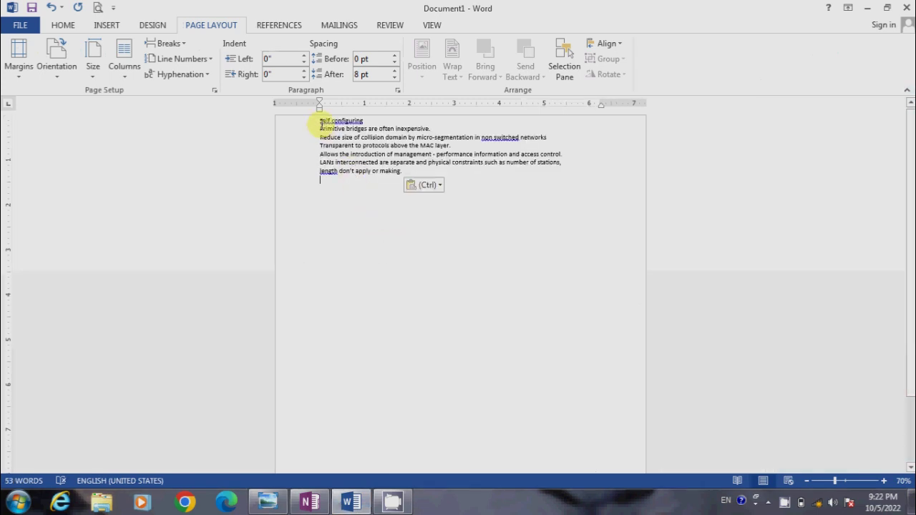
{"action": "left_click_drag", "start_coordinate": [321, 119], "coordinate": [413, 182]}
{"action": "left_click", "coordinate": [410, 179]}
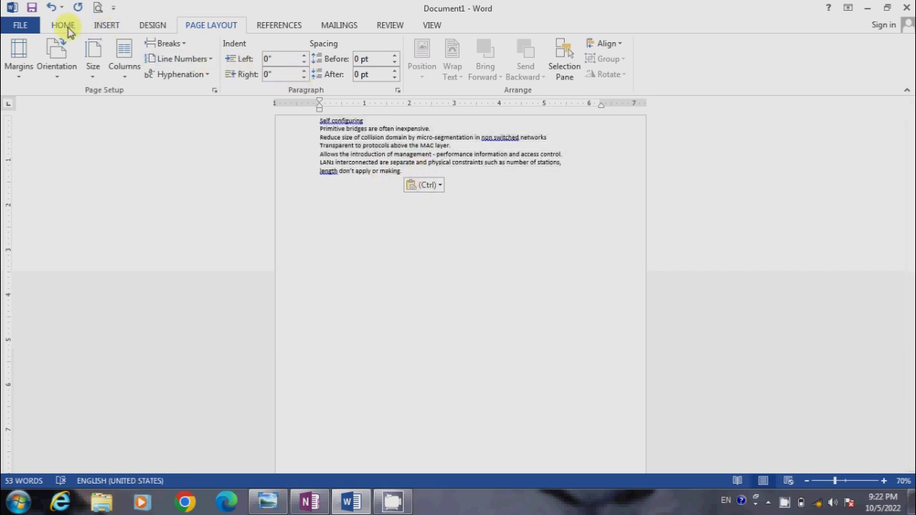
- Grow all the pasted text to 18 pt and bring up Save As
{"action": "left_click", "coordinate": [63, 26]}
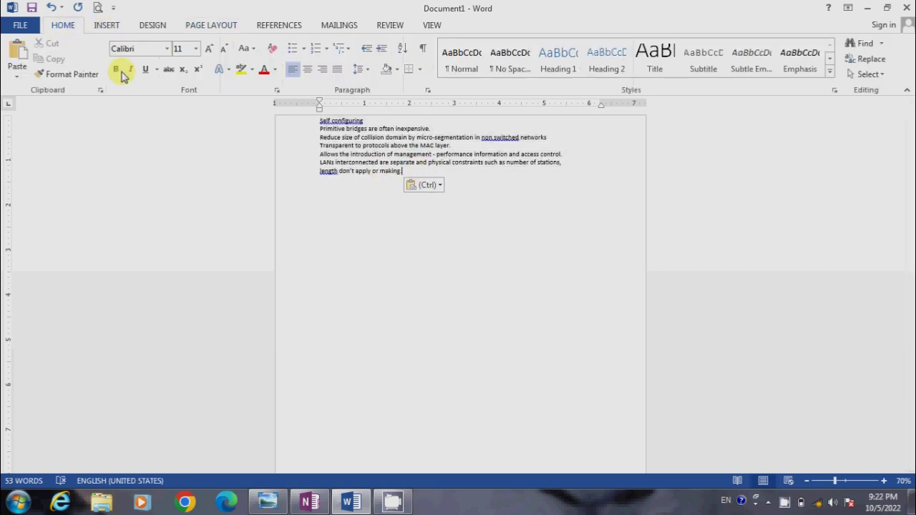
{"action": "left_click", "coordinate": [210, 52]}
{"action": "left_click_drag", "start_coordinate": [413, 183], "coordinate": [319, 120]}
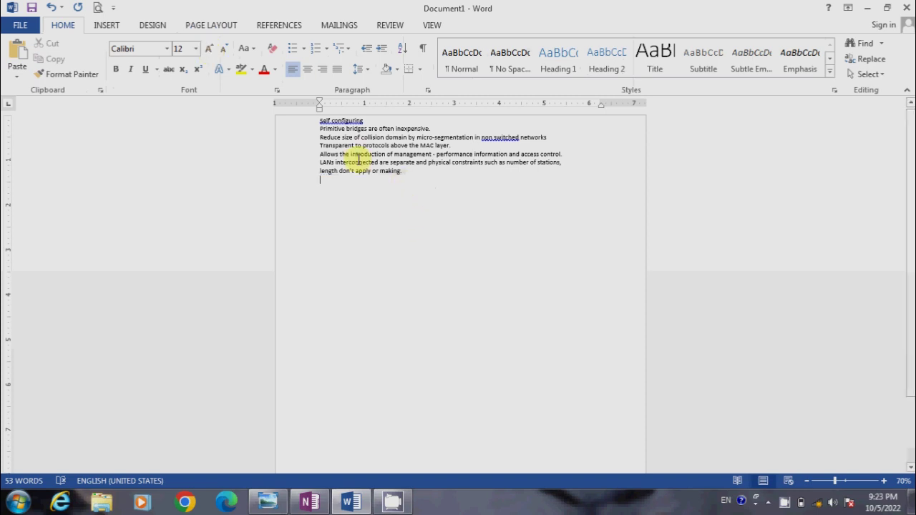
{"action": "left_click", "coordinate": [209, 50]}
{"action": "left_click", "coordinate": [209, 50]}
{"action": "left_click", "coordinate": [208, 50]}
{"action": "left_click", "coordinate": [209, 51]}
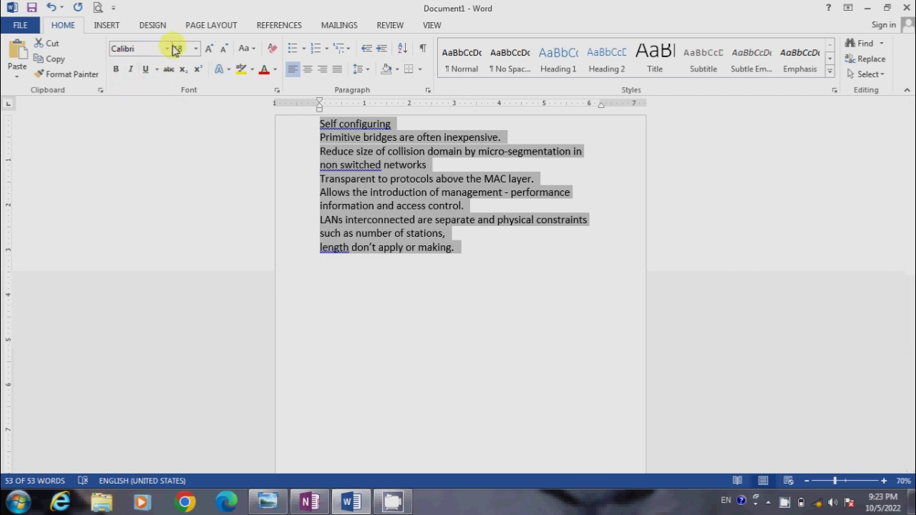
{"action": "left_click", "coordinate": [402, 272]}
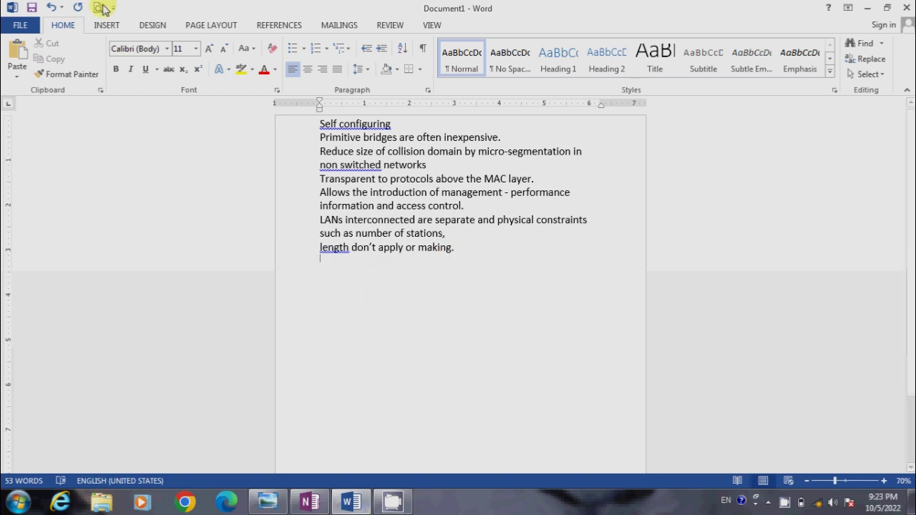
{"action": "left_click", "coordinate": [32, 10]}
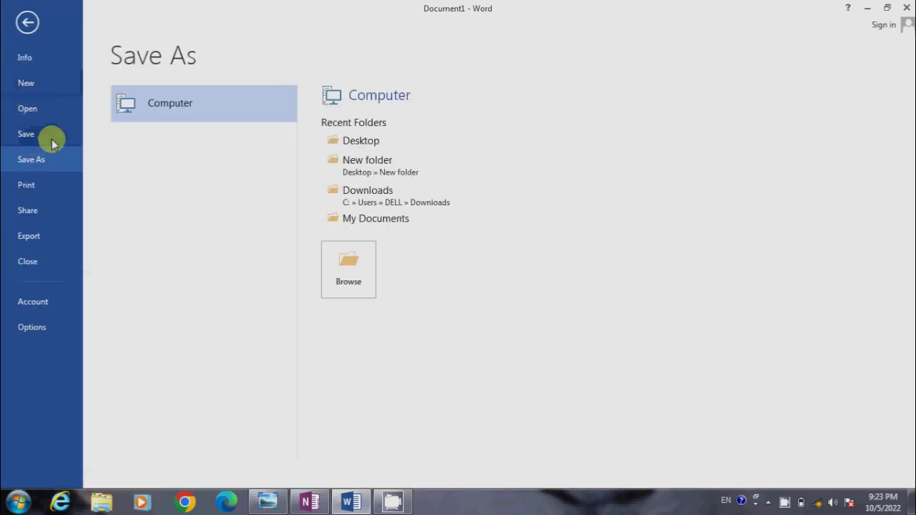
- Save the document to the Desktop as 'Self configuring' and minimize Word
{"action": "left_click", "coordinate": [357, 143]}
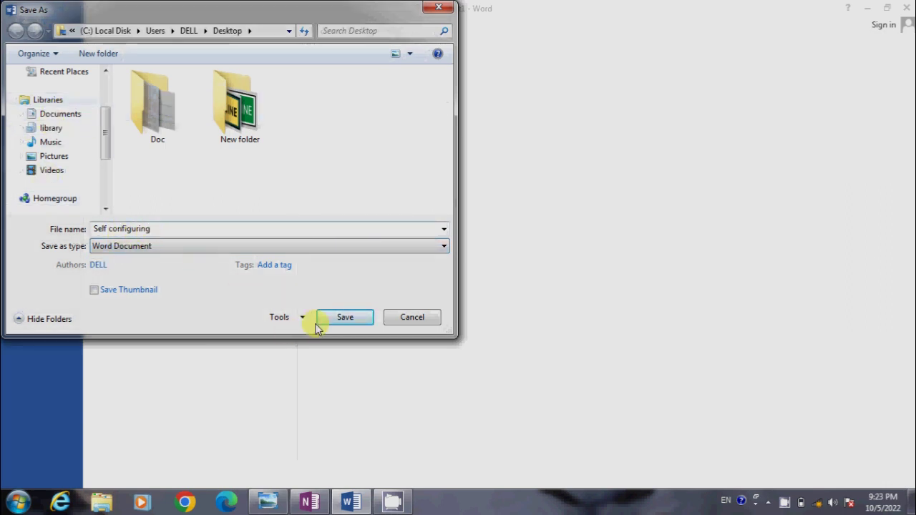
{"action": "left_click", "coordinate": [345, 322]}
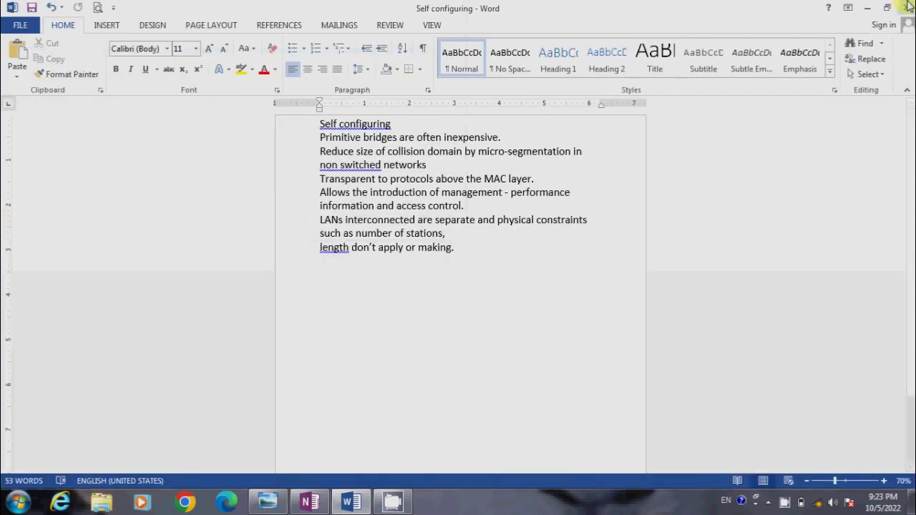
{"action": "left_click", "coordinate": [867, 8]}
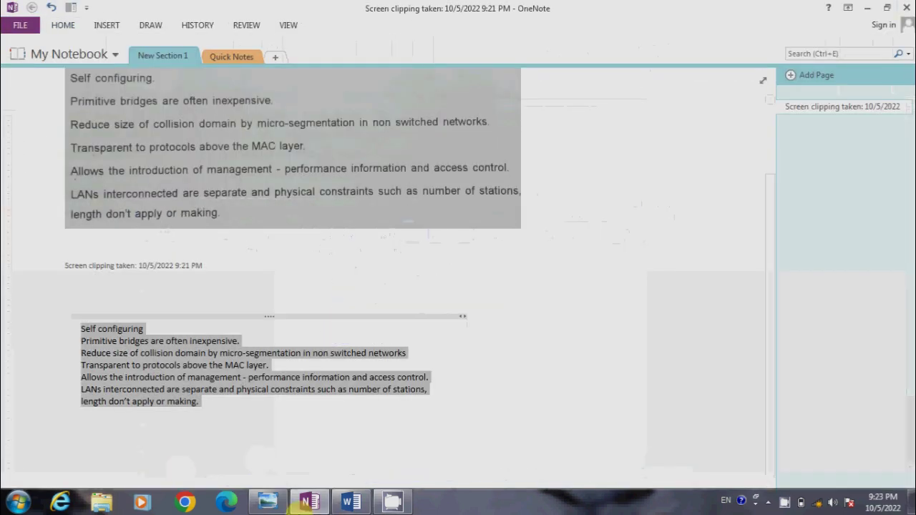
- Add a new notebook section named New Section 2
{"action": "left_click", "coordinate": [551, 404]}
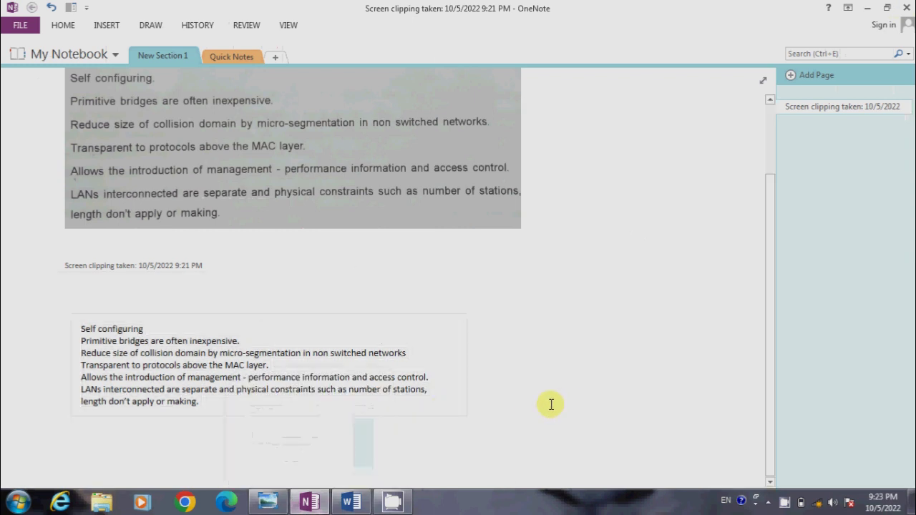
{"action": "left_click", "coordinate": [277, 58]}
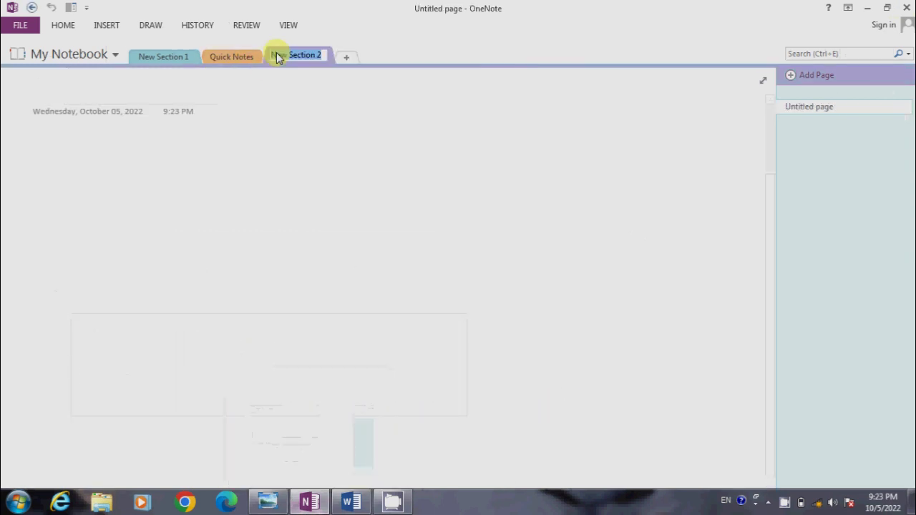
{"action": "key", "text": "Return"}
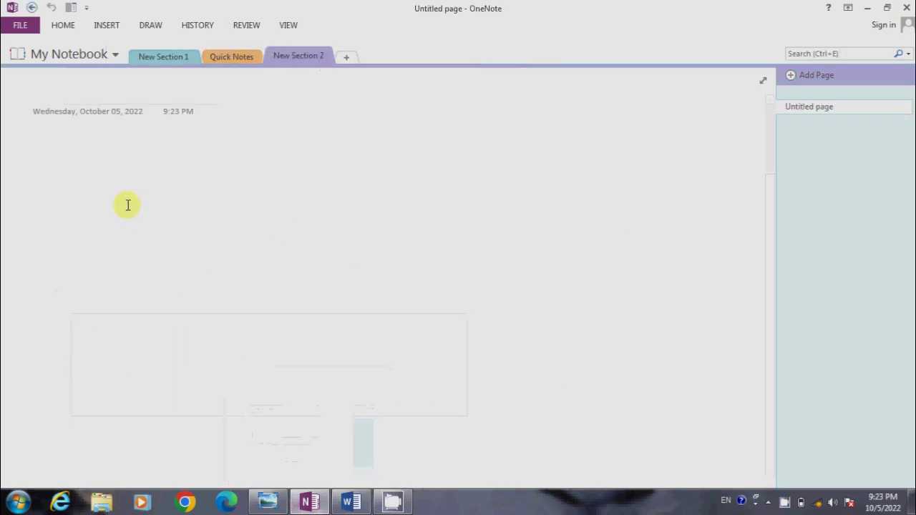
- Insert the photo IMG_20221004_033424 from the Desktop's Doc folder onto the page
{"action": "left_click", "coordinate": [107, 25]}
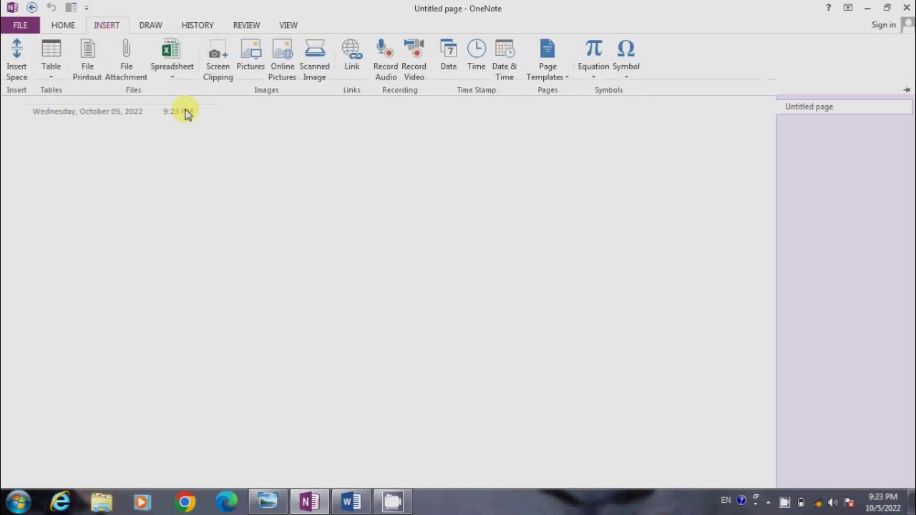
{"action": "left_click", "coordinate": [260, 64]}
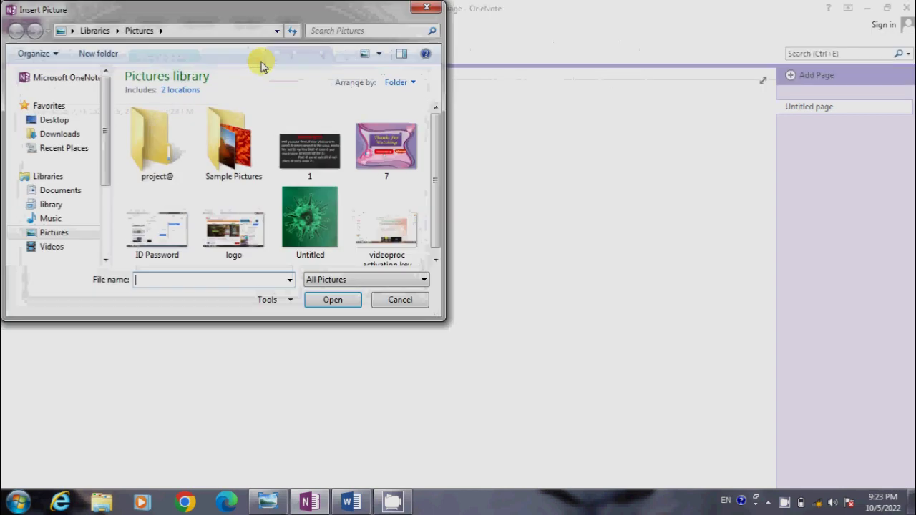
{"action": "left_click", "coordinate": [57, 123]}
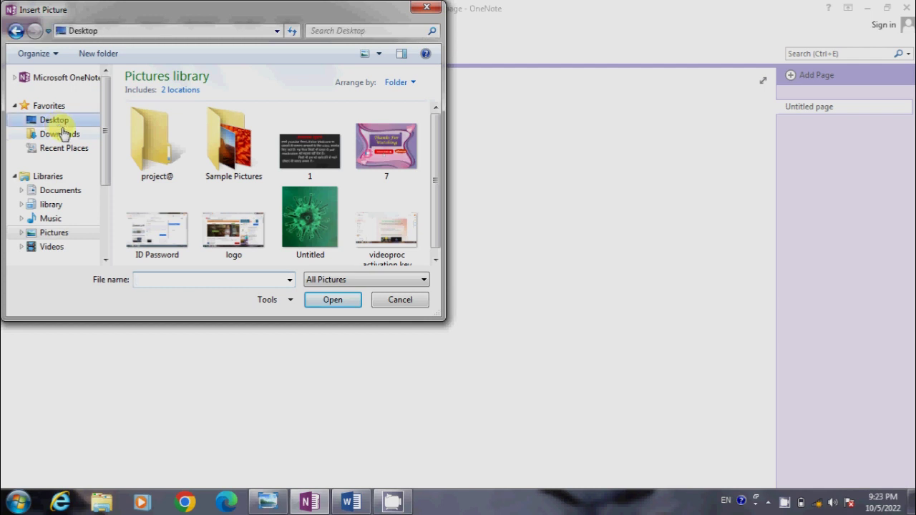
{"action": "left_click_drag", "start_coordinate": [433, 135], "coordinate": [434, 247]}
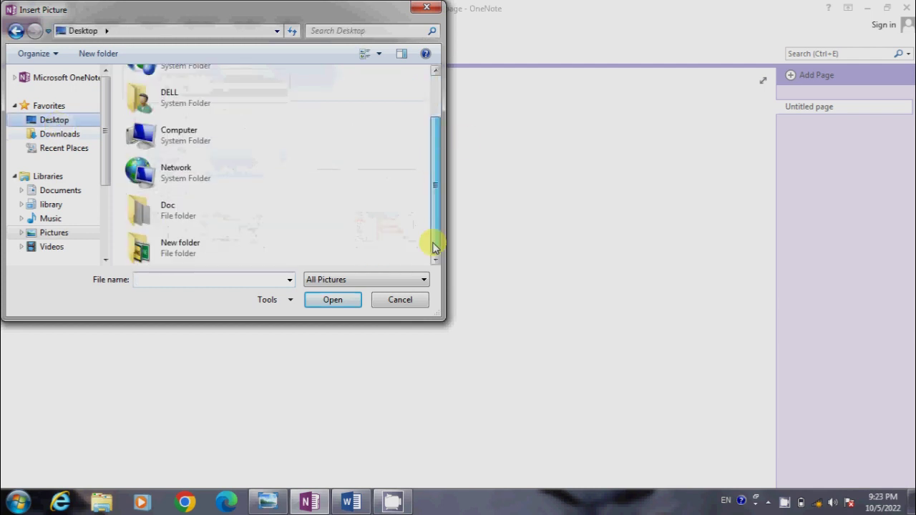
{"action": "double_click", "coordinate": [154, 213]}
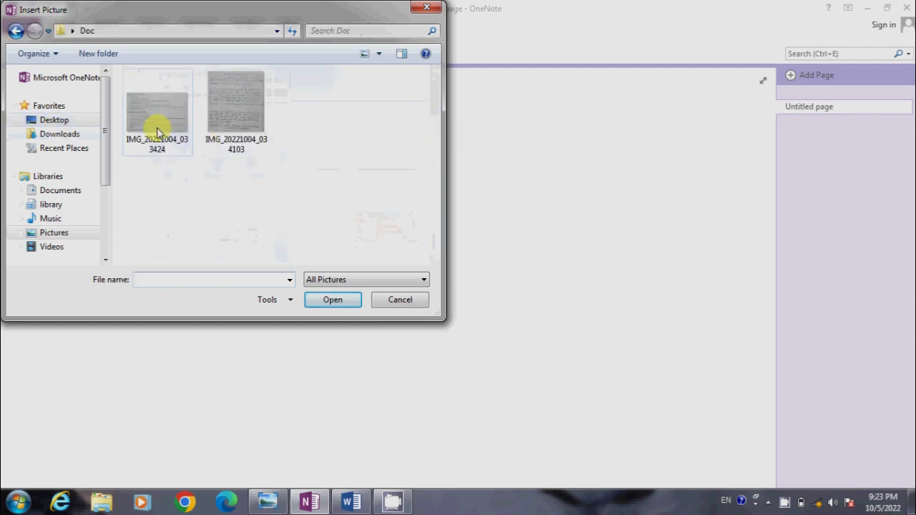
{"action": "left_click", "coordinate": [153, 132]}
{"action": "left_click", "coordinate": [320, 301]}
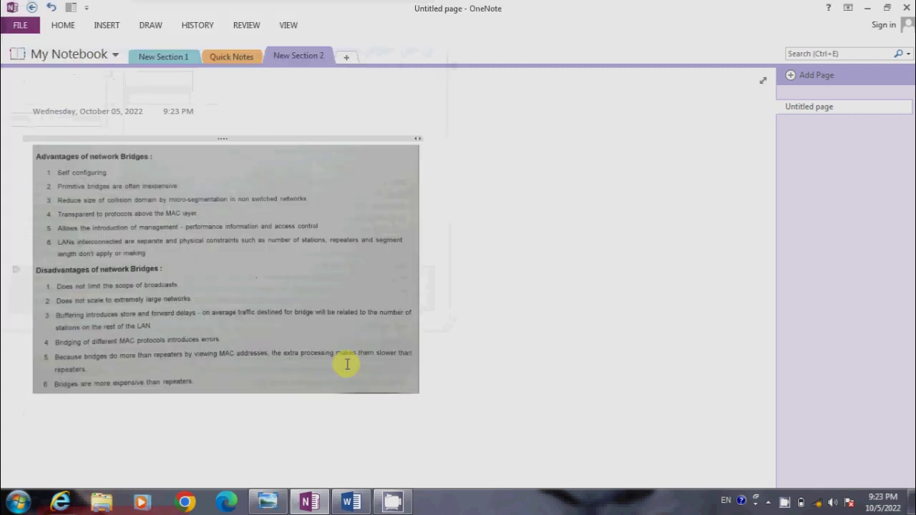
- Copy the photo's recognised text and paste it as plain text to the right of the image
{"action": "left_click", "coordinate": [500, 392]}
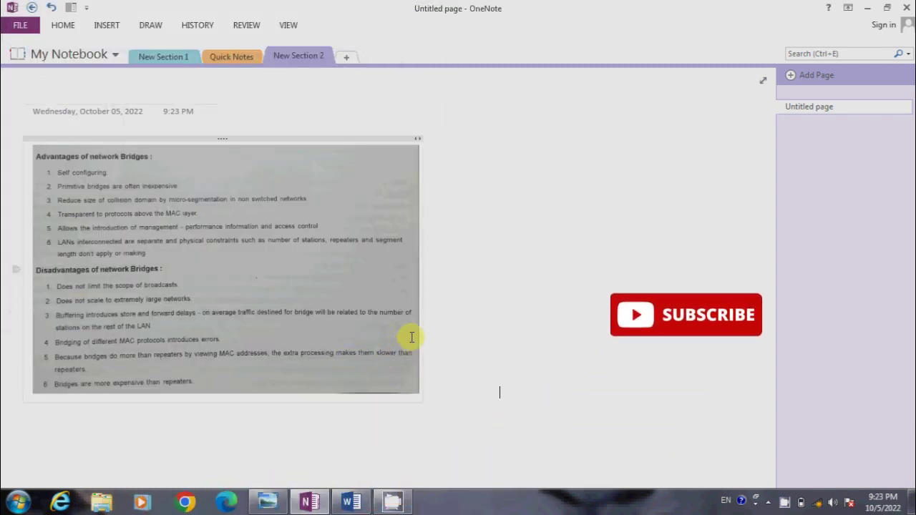
{"action": "right_click", "coordinate": [268, 236]}
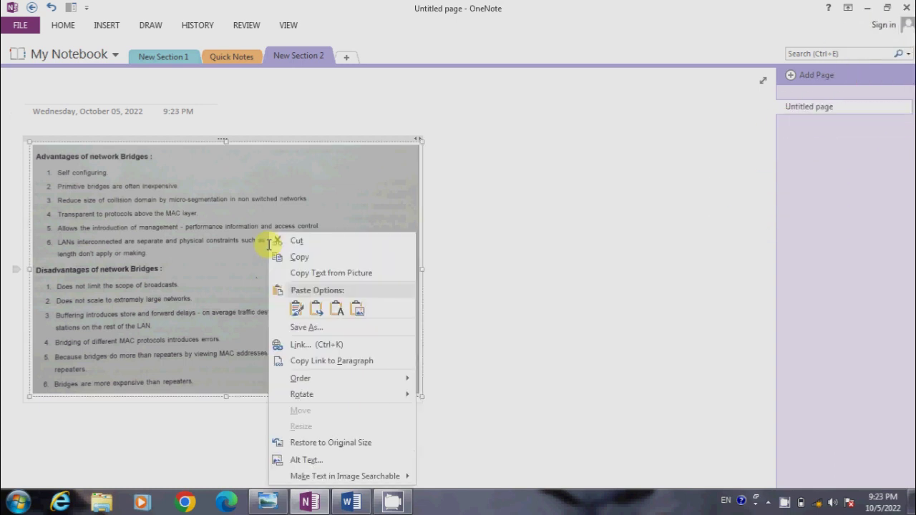
{"action": "left_click", "coordinate": [334, 275]}
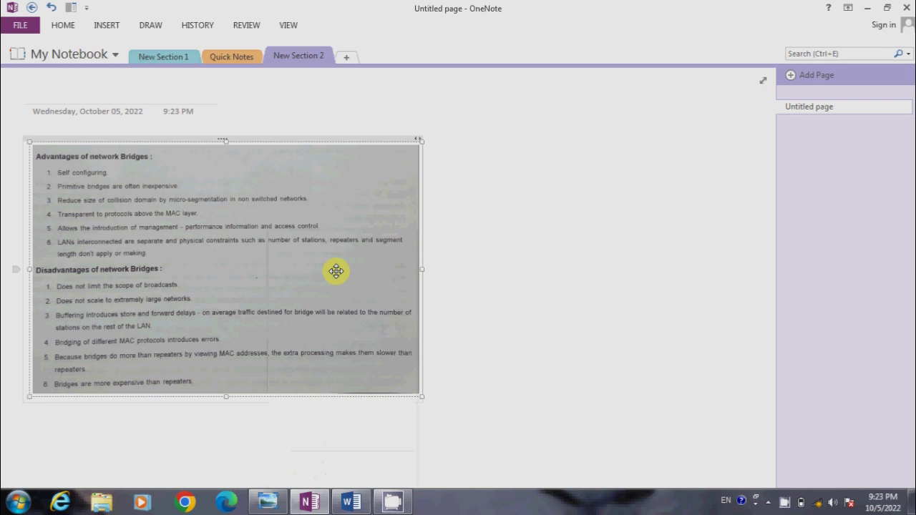
{"action": "left_click", "coordinate": [528, 176]}
{"action": "right_click", "coordinate": [528, 176]}
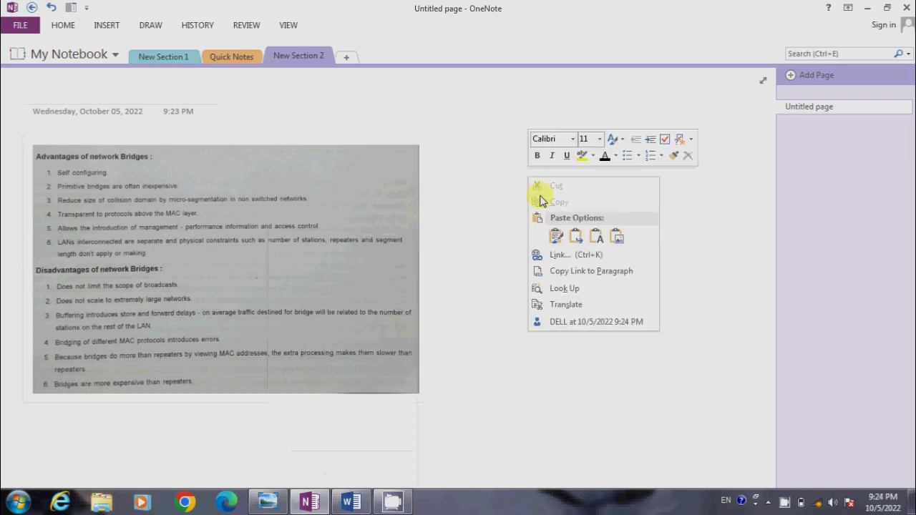
{"action": "left_click", "coordinate": [603, 243]}
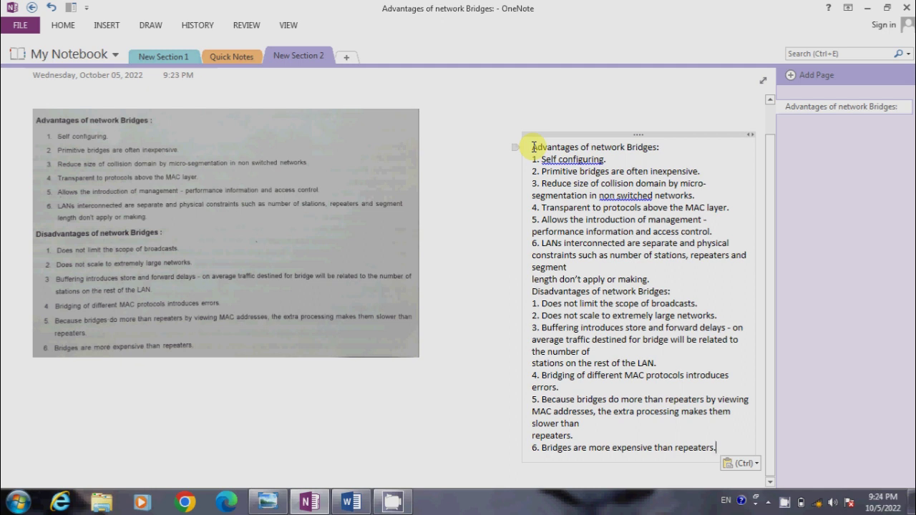
- Copy all the extracted network bridges text and switch to the Self configuring Word document
{"action": "left_click_drag", "start_coordinate": [532, 146], "coordinate": [717, 448]}
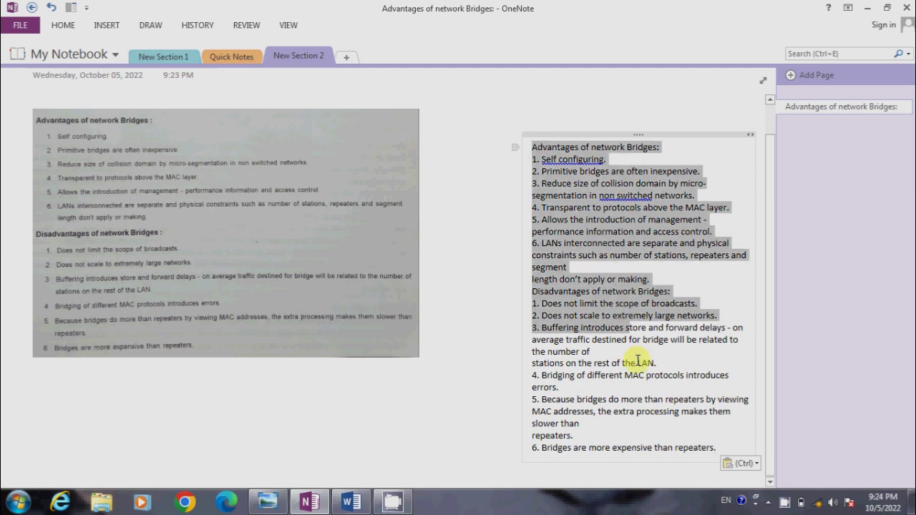
{"action": "right_click", "coordinate": [630, 309]}
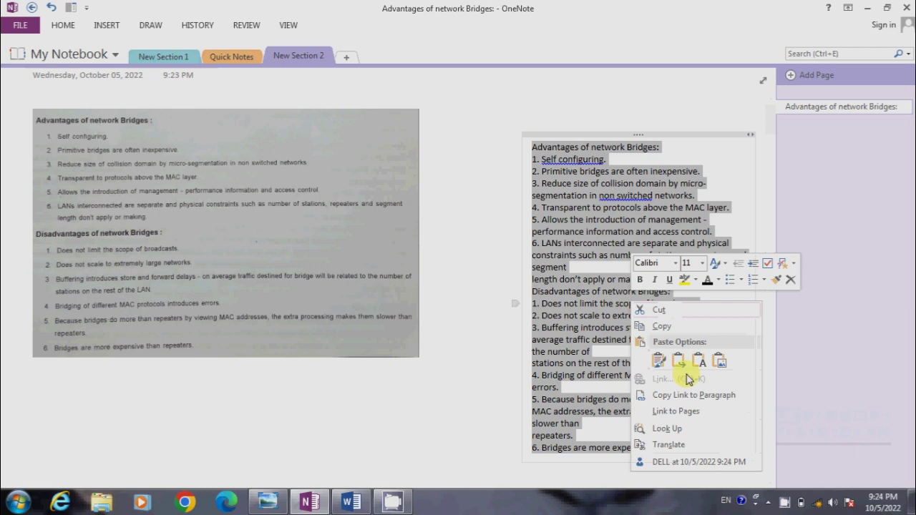
{"action": "left_click", "coordinate": [684, 326]}
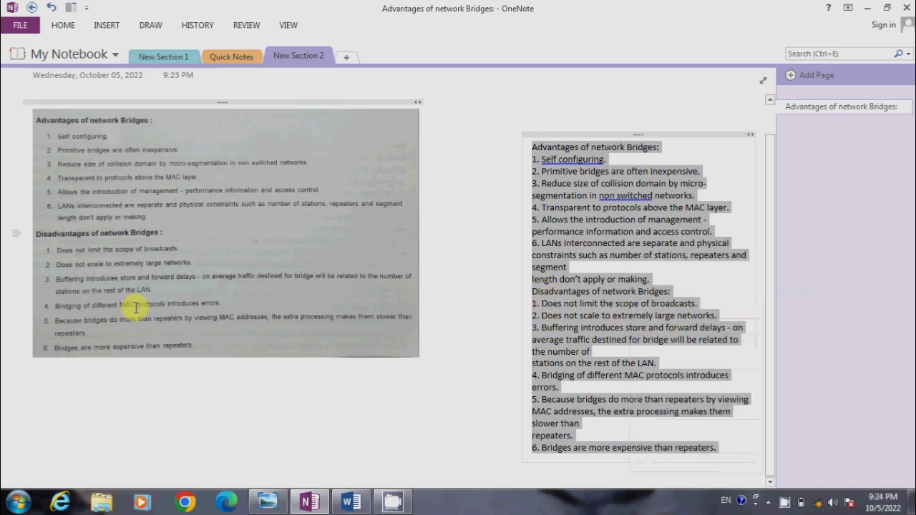
{"action": "left_click", "coordinate": [351, 502]}
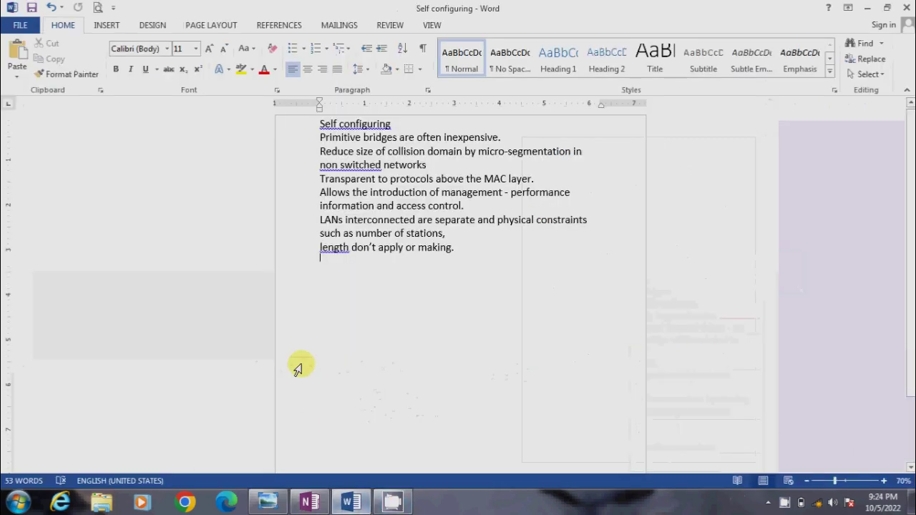
- Paste the copied network bridges text into the Self configuring document
{"action": "key", "text": "ctrl+v"}
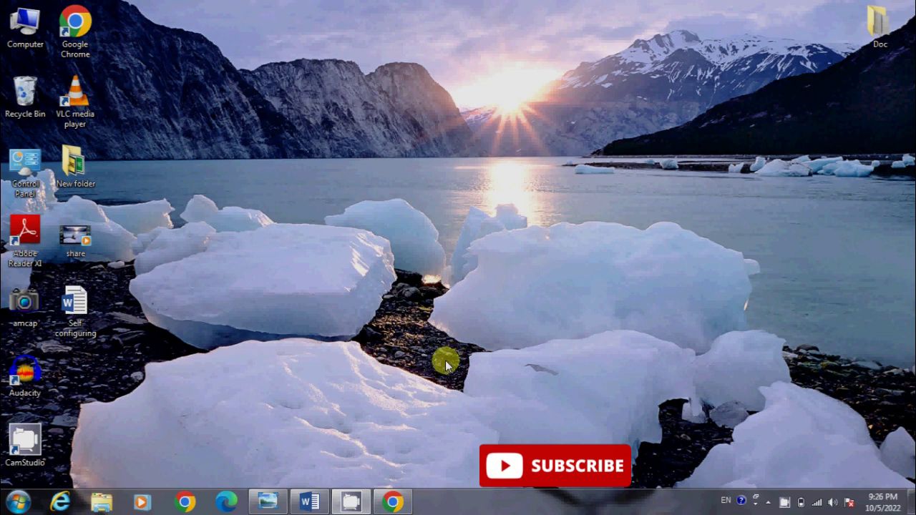
- Bring the Chrome window showing Google Drive's My Drive page back to the front
{"action": "left_click", "coordinate": [405, 505]}
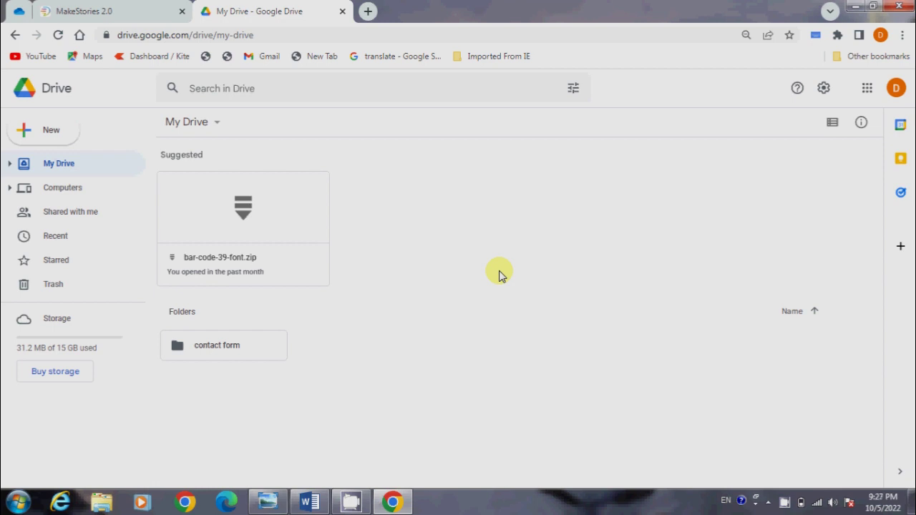
- Upload the photo IMG_20221004_033424.jpg from the computer to Google Drive
{"action": "left_click", "coordinate": [54, 133]}
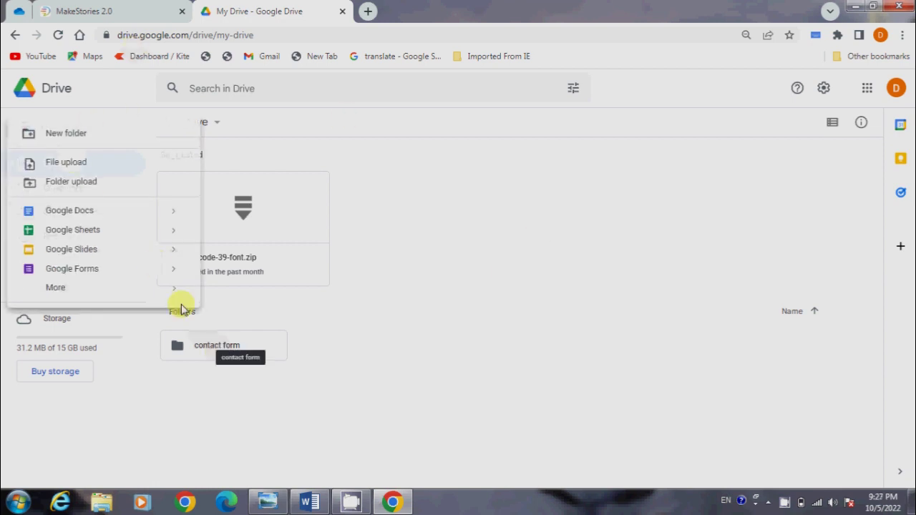
{"action": "left_click", "coordinate": [68, 165]}
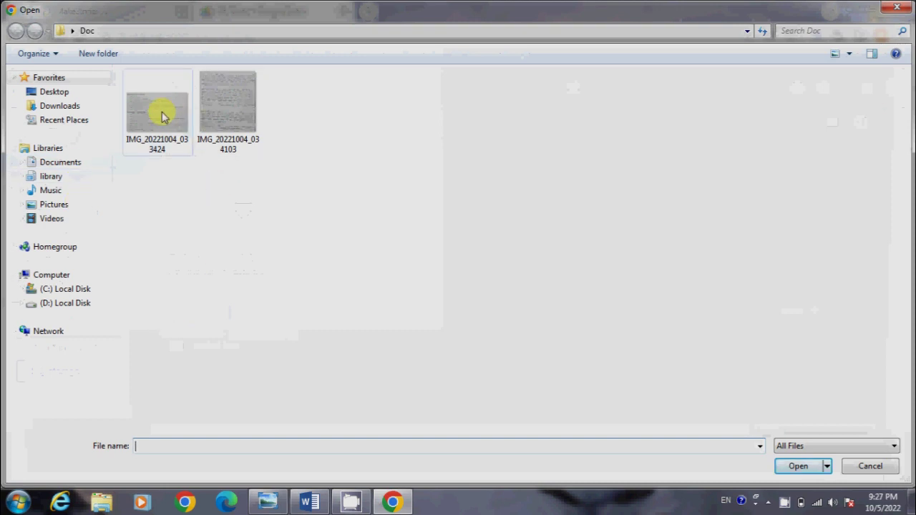
{"action": "left_click", "coordinate": [162, 116]}
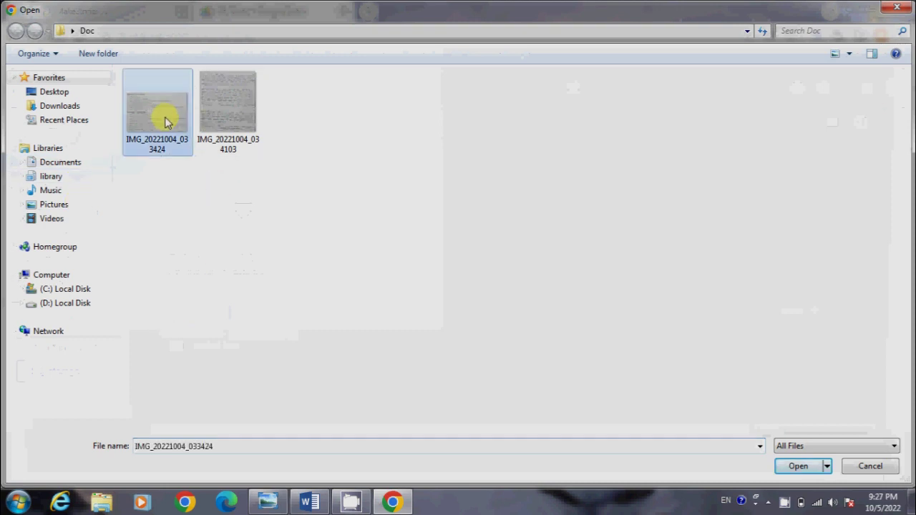
{"action": "left_click", "coordinate": [798, 466]}
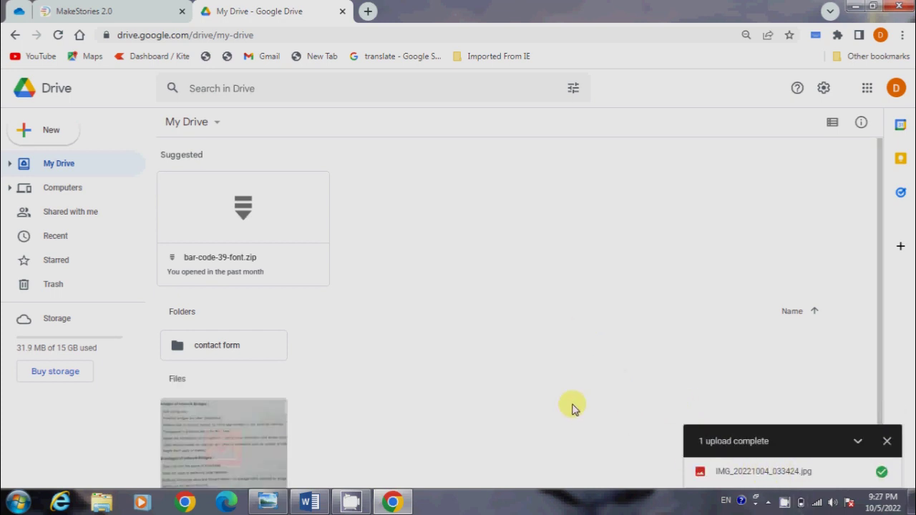
- Open the uploaded IMG_20221004_033424.jpg with Google Docs
{"action": "scroll", "coordinate": [544, 422], "scroll_direction": "down", "scroll_amount": 1}
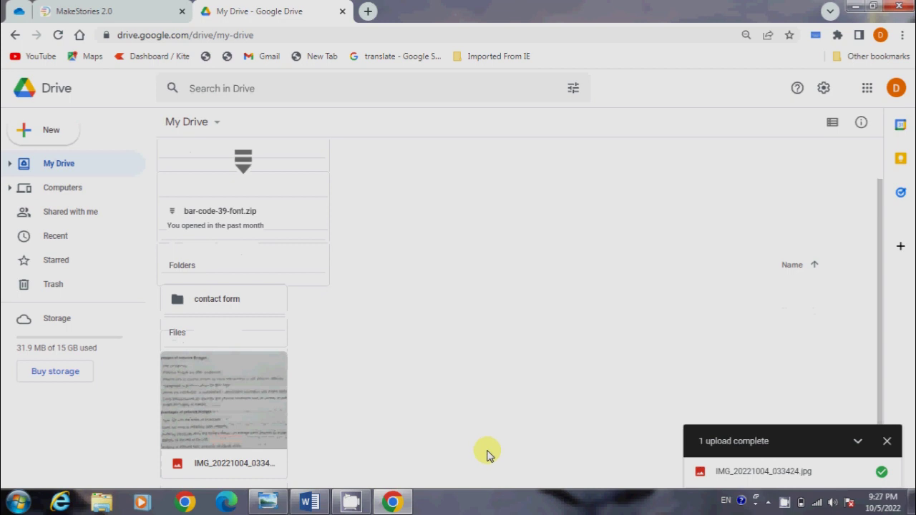
{"action": "right_click", "coordinate": [242, 392]}
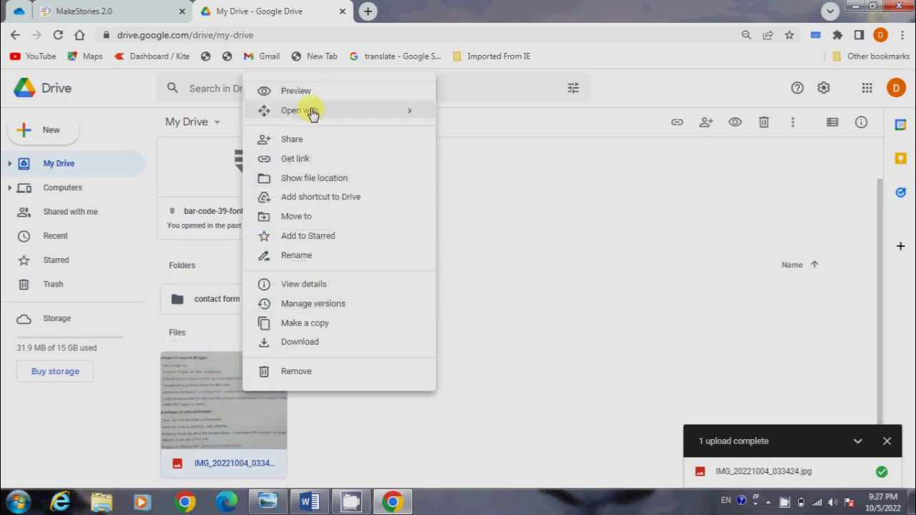
{"action": "mouse_move", "coordinate": [299, 110]}
{"action": "left_click", "coordinate": [491, 121]}
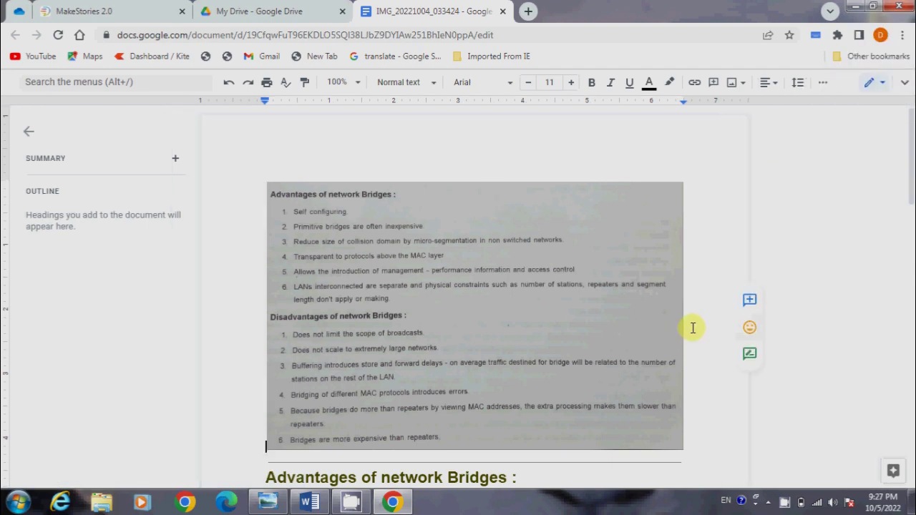
- Correct "making" to "make." and ignore the spelling flag on "don't"
{"action": "scroll", "coordinate": [692, 327], "scroll_direction": "down", "scroll_amount": 2}
{"action": "scroll", "coordinate": [693, 328], "scroll_direction": "down", "scroll_amount": 5}
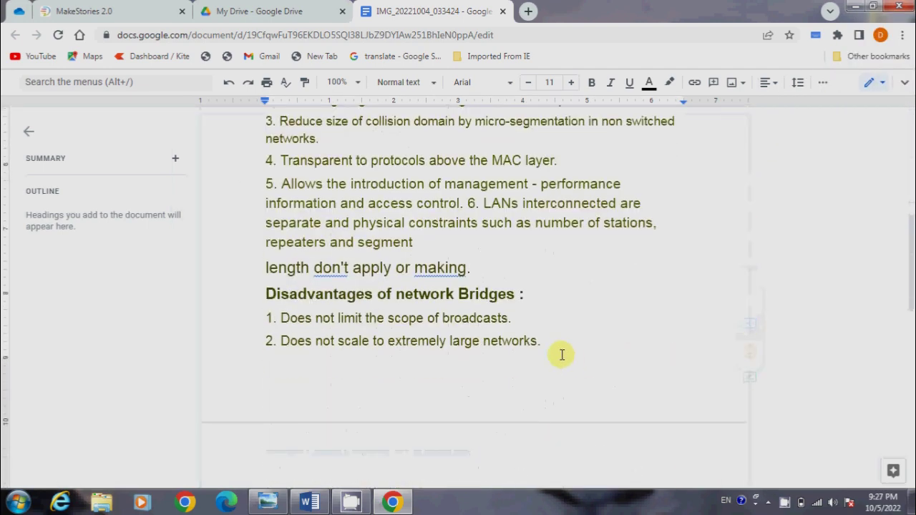
{"action": "right_click", "coordinate": [428, 269]}
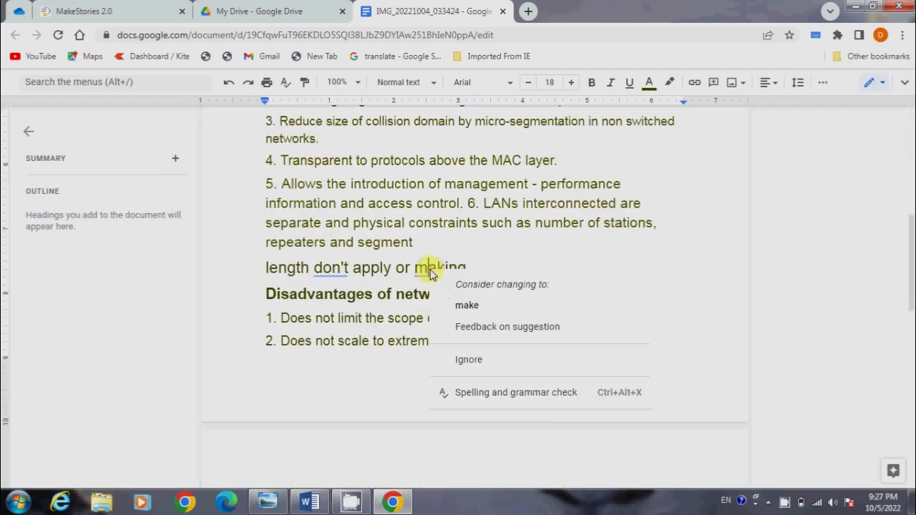
{"action": "left_click", "coordinate": [468, 306]}
{"action": "type", "text": "."}
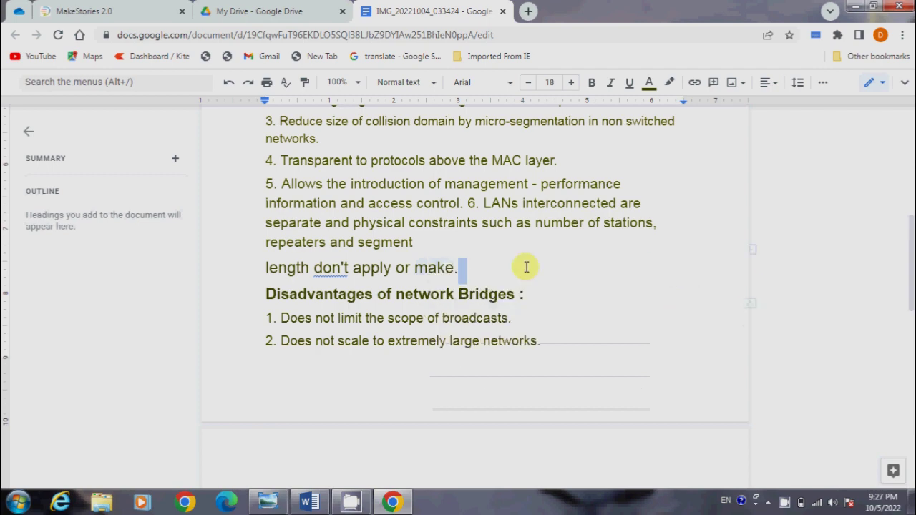
{"action": "right_click", "coordinate": [329, 271]}
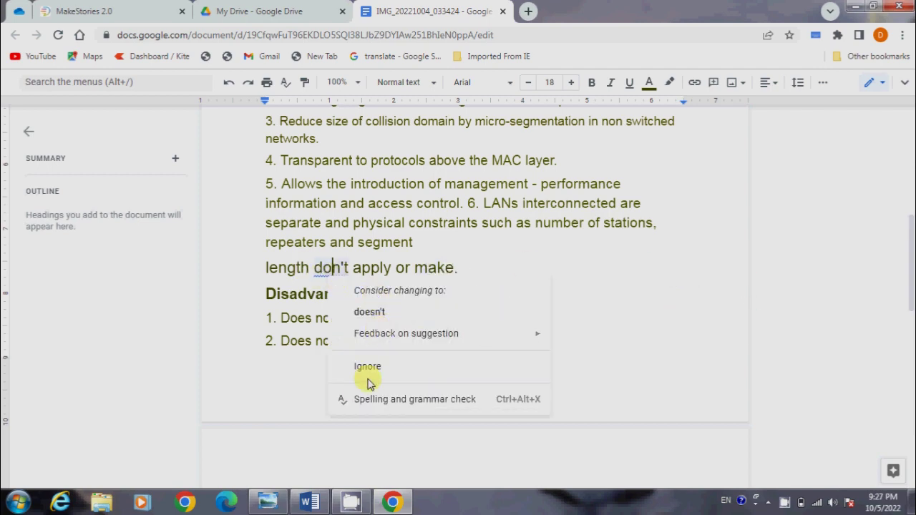
{"action": "left_click", "coordinate": [368, 367]}
- Select and copy the text from the Advantages heading through item 6
{"action": "scroll", "coordinate": [544, 293], "scroll_direction": "up", "scroll_amount": 5}
{"action": "scroll", "coordinate": [548, 286], "scroll_direction": "up", "scroll_amount": 2}
{"action": "scroll", "coordinate": [548, 393], "scroll_direction": "down", "scroll_amount": 5}
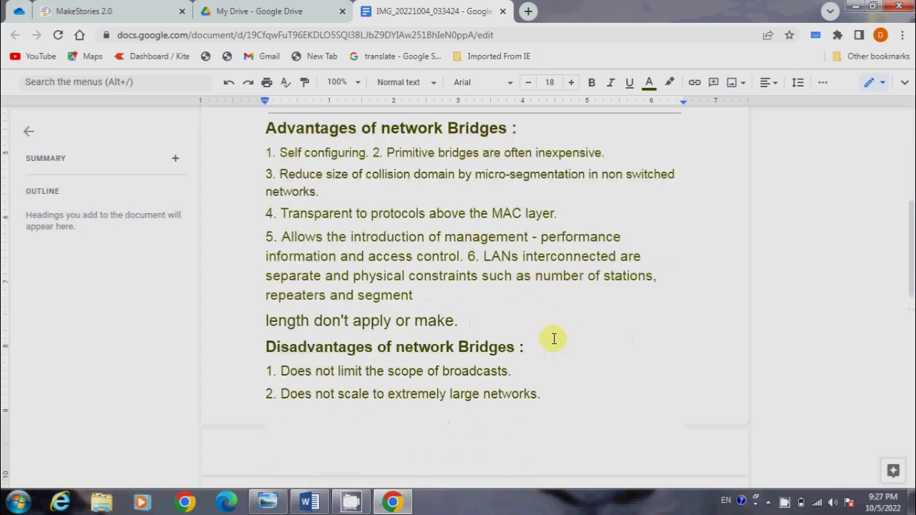
{"action": "scroll", "coordinate": [548, 343], "scroll_direction": "down", "scroll_amount": 4}
{"action": "scroll", "coordinate": [497, 351], "scroll_direction": "up", "scroll_amount": 1}
{"action": "scroll", "coordinate": [457, 336], "scroll_direction": "up", "scroll_amount": 4}
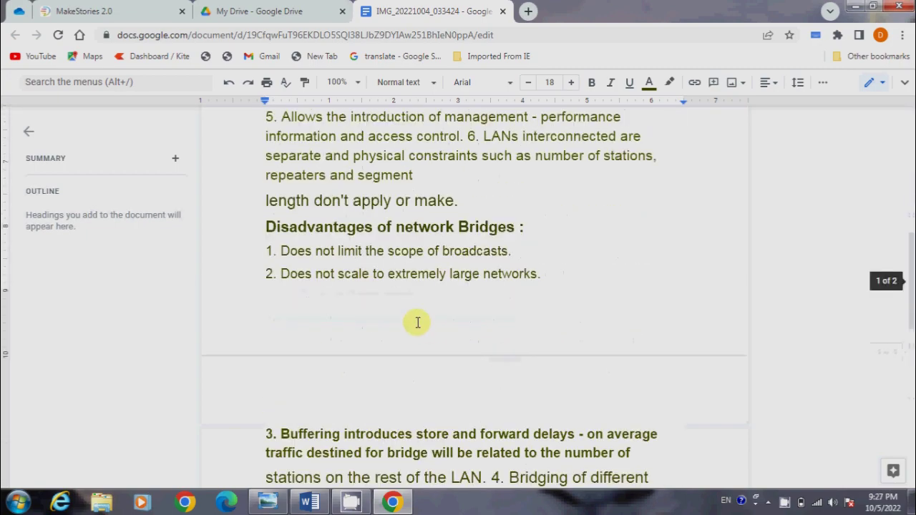
{"action": "scroll", "coordinate": [358, 307], "scroll_direction": "up", "scroll_amount": 4}
{"action": "left_click_drag", "start_coordinate": [264, 277], "coordinate": [517, 503]}
{"action": "key", "text": "ctrl+c"}
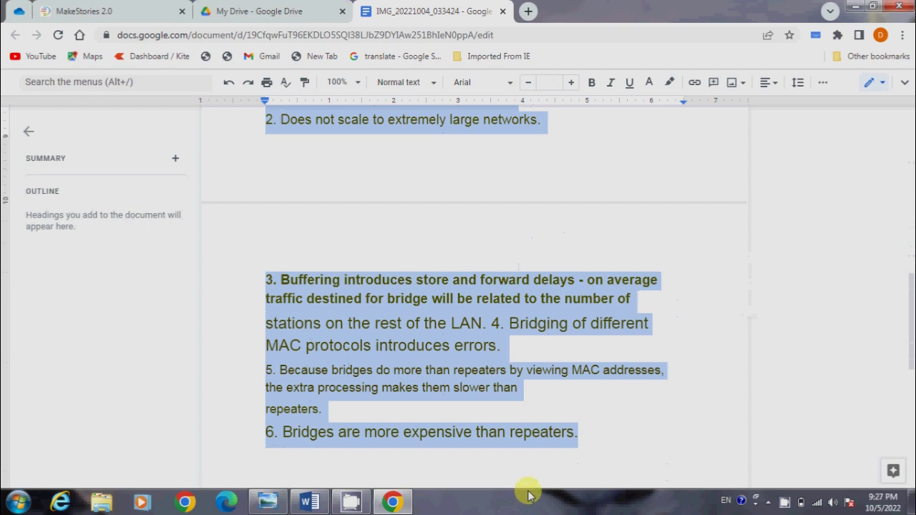
- In Word, paste the copied text on a new line after "repeaters."
{"action": "left_click", "coordinate": [309, 502]}
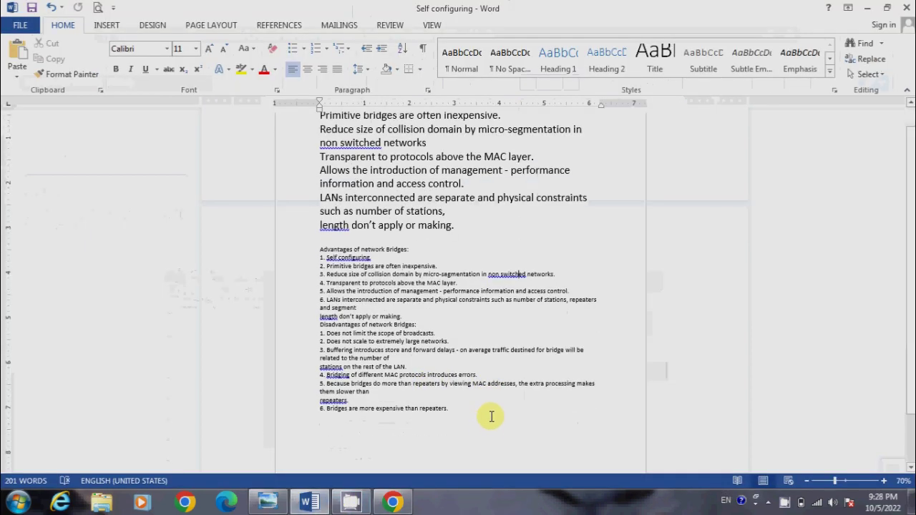
{"action": "left_click", "coordinate": [472, 411]}
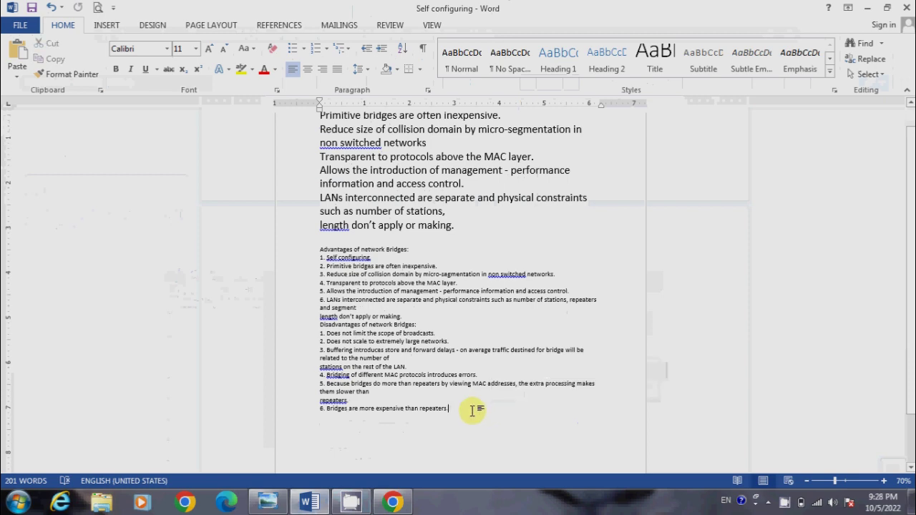
{"action": "key", "text": "Return"}
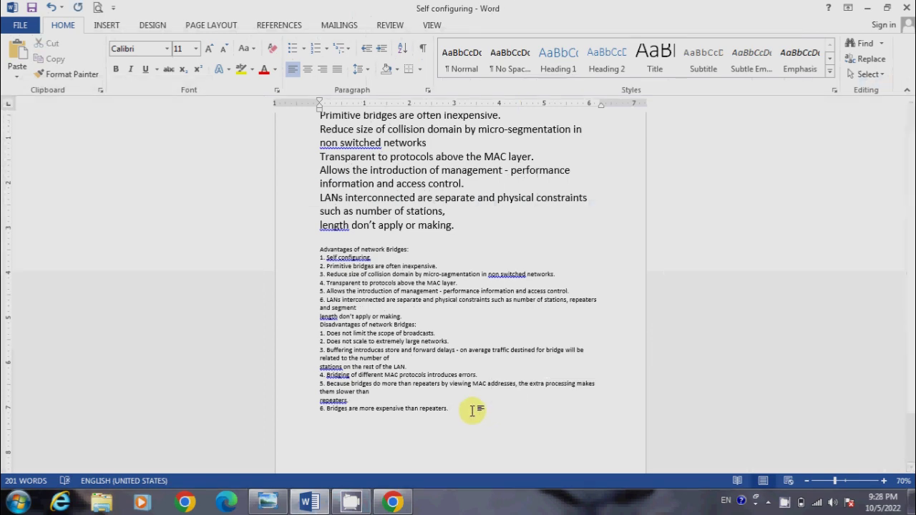
{"action": "key", "text": "ctrl+v"}
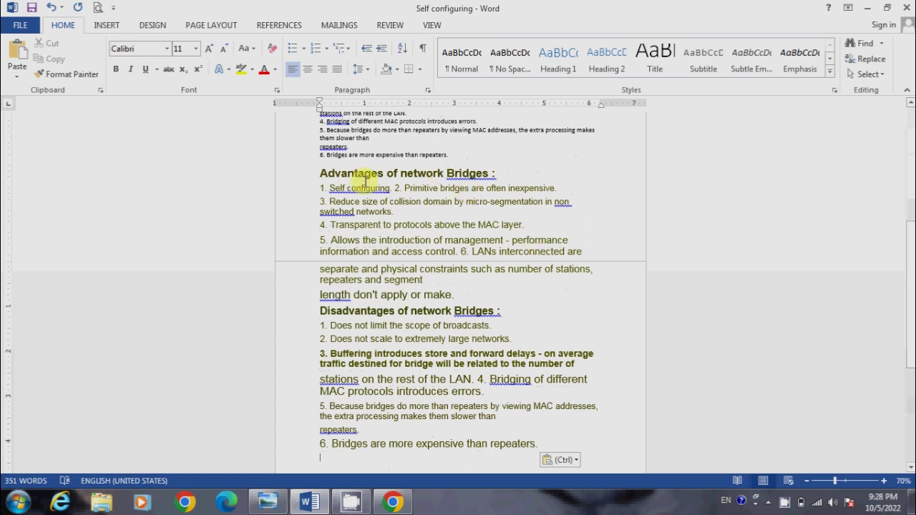
- Ignore the spelling flag on "Self configuring" and fix "Bridges :" to "Bridges:"
{"action": "right_click", "coordinate": [362, 192]}
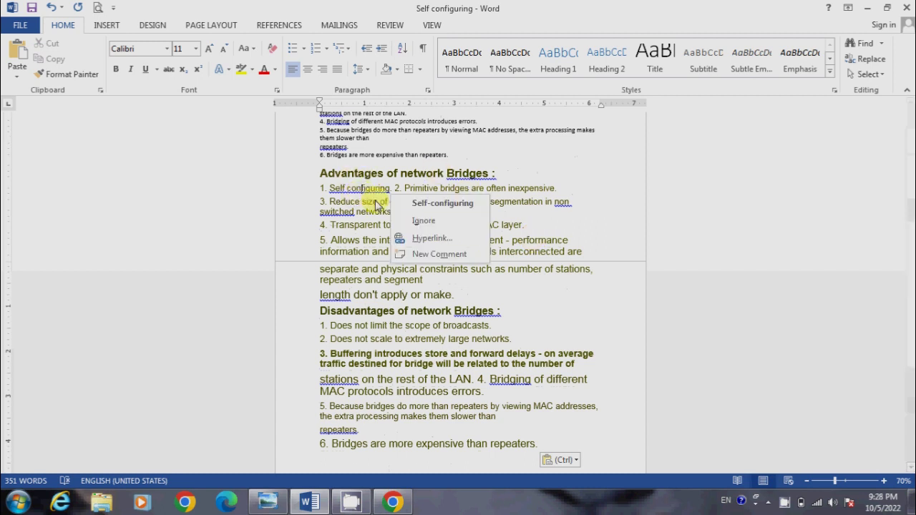
{"action": "left_click", "coordinate": [433, 205]}
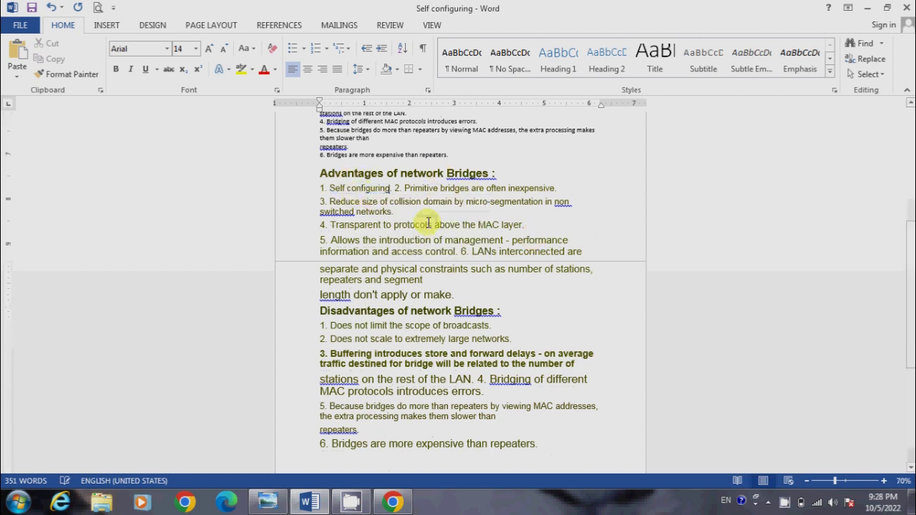
{"action": "right_click", "coordinate": [481, 175]}
{"action": "left_click", "coordinate": [519, 190]}
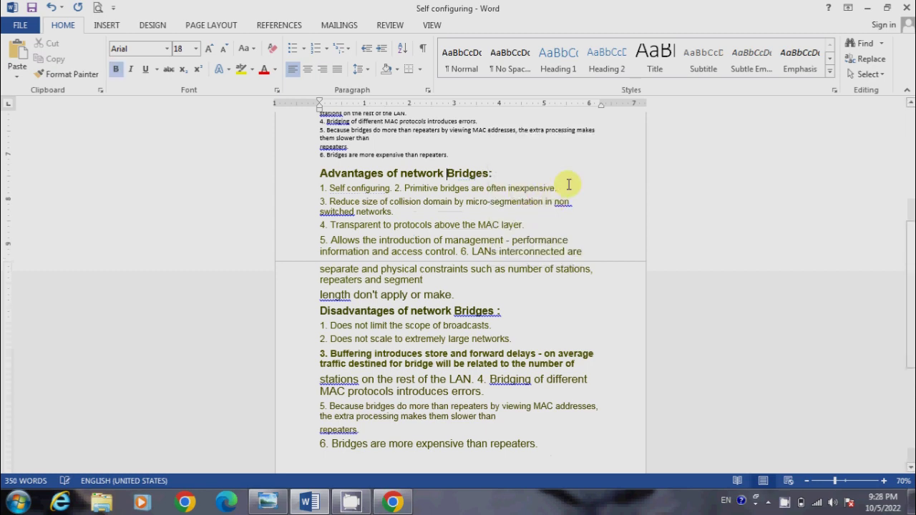